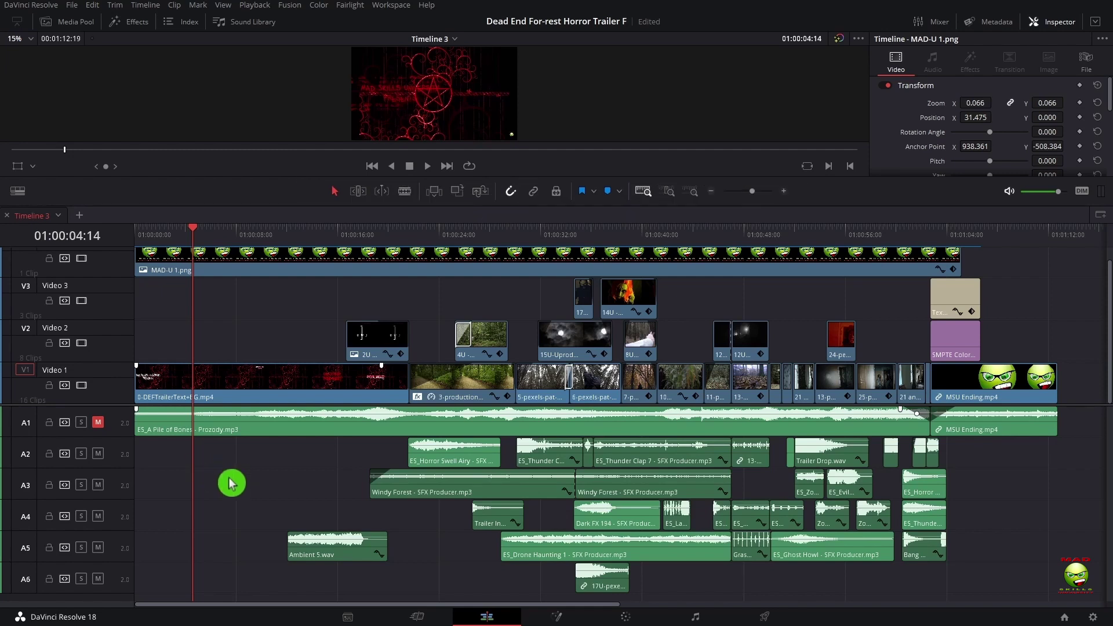
Step: Select the ES_A Pile of Bones music clip on A1 and rewind to 01:00:00:00
click(378, 429)
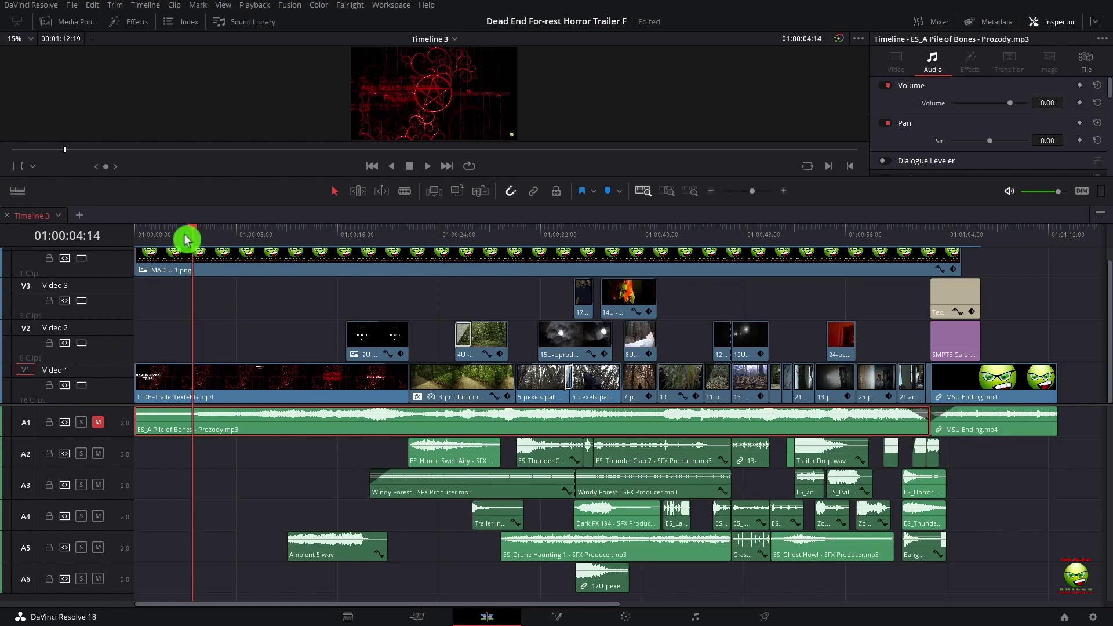
drag(191, 233, 114, 250)
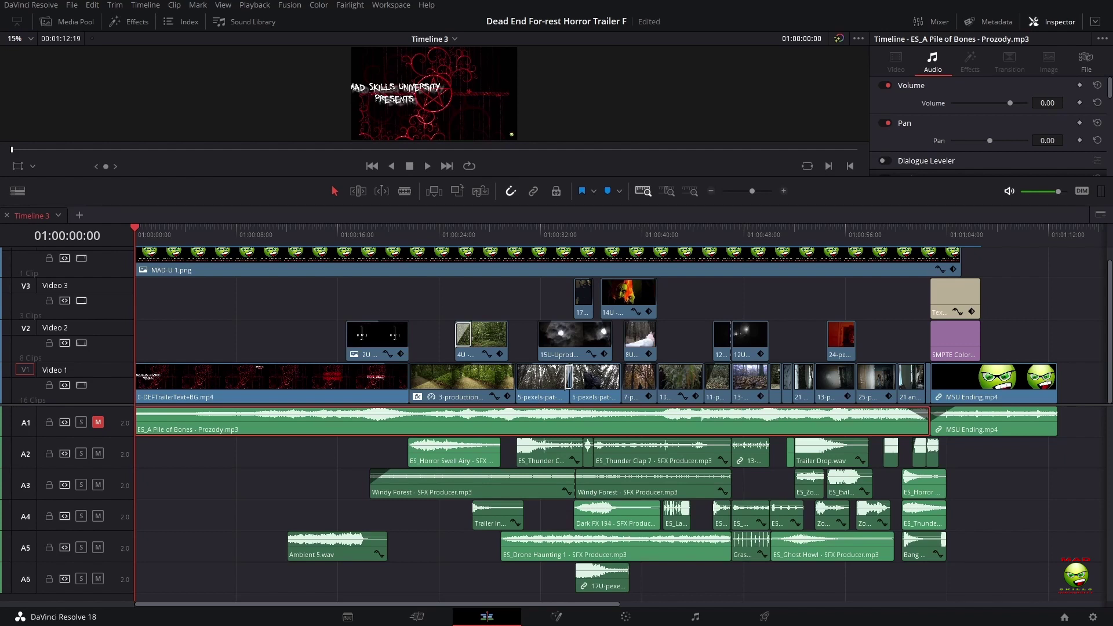
Step: Switch to the Word asset document and read through its Pexels video link lists
key(alt+Tab)
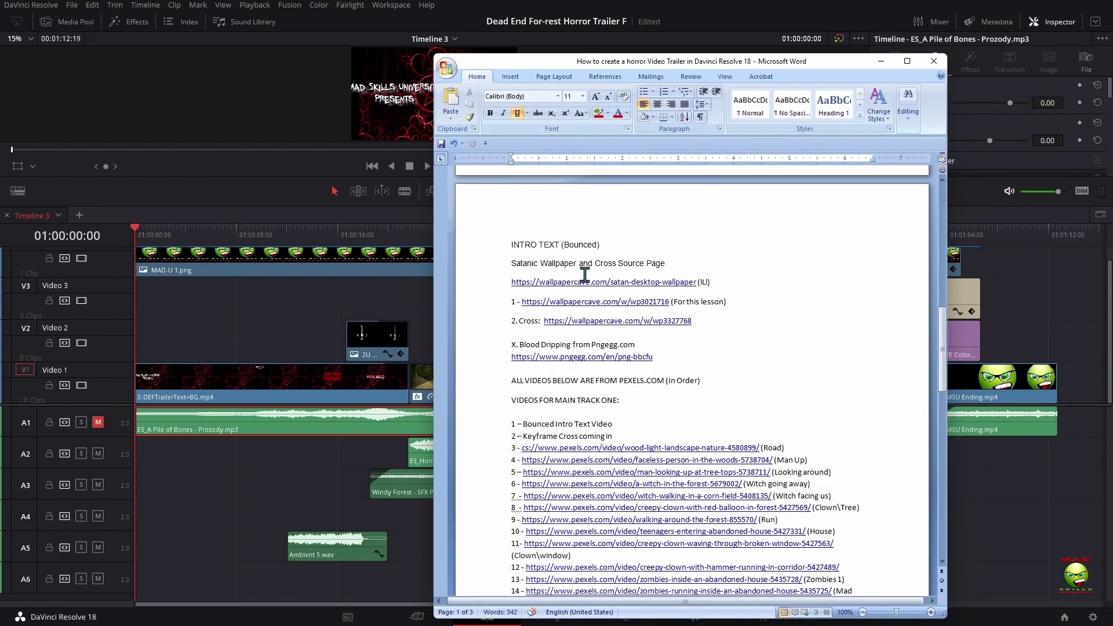
click(802, 385)
scroll(773, 360, up, 10)
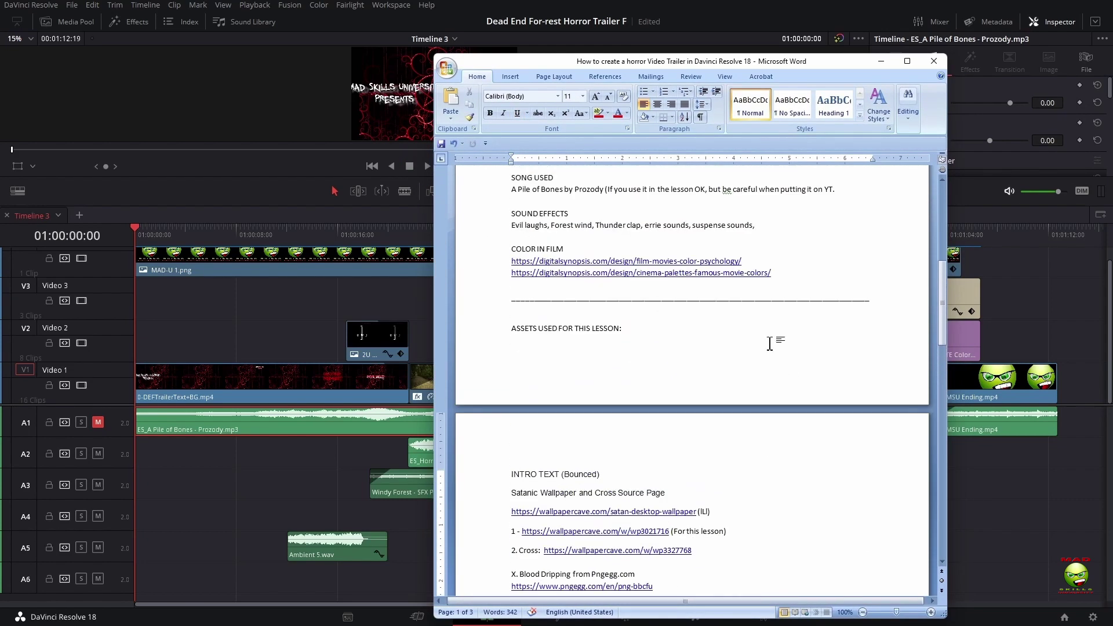
scroll(761, 341, up, 4)
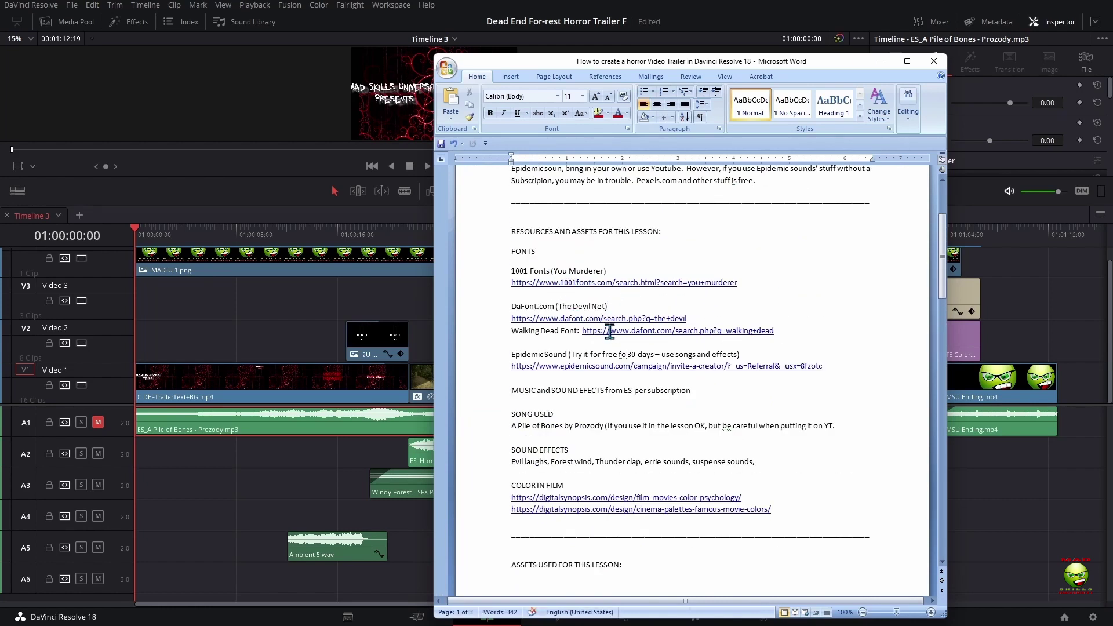
scroll(787, 296, down, 7)
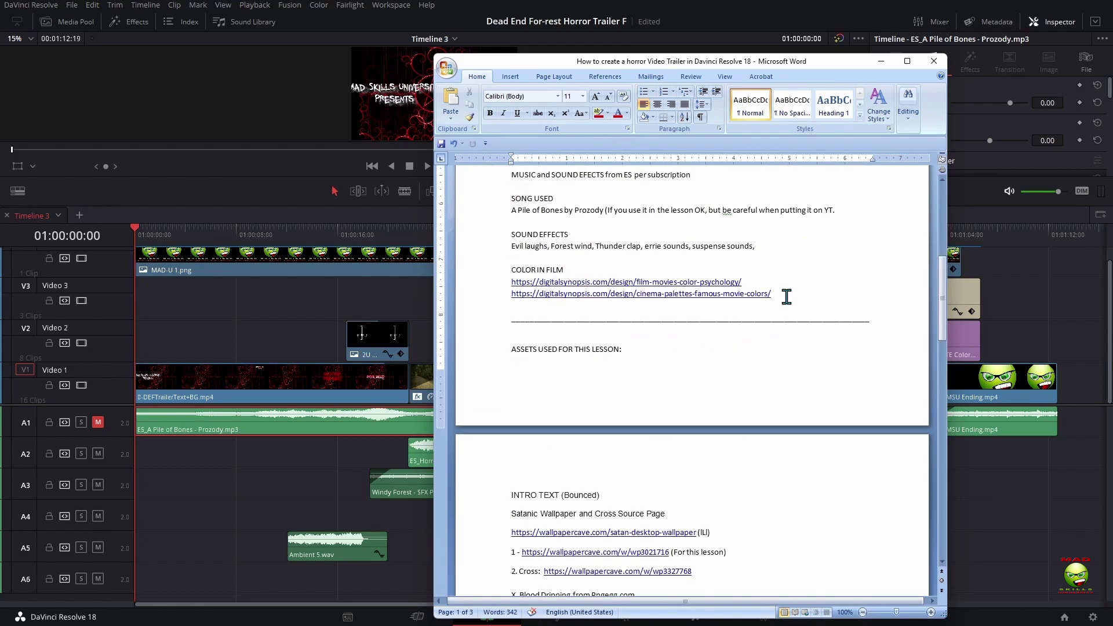
scroll(786, 296, down, 9)
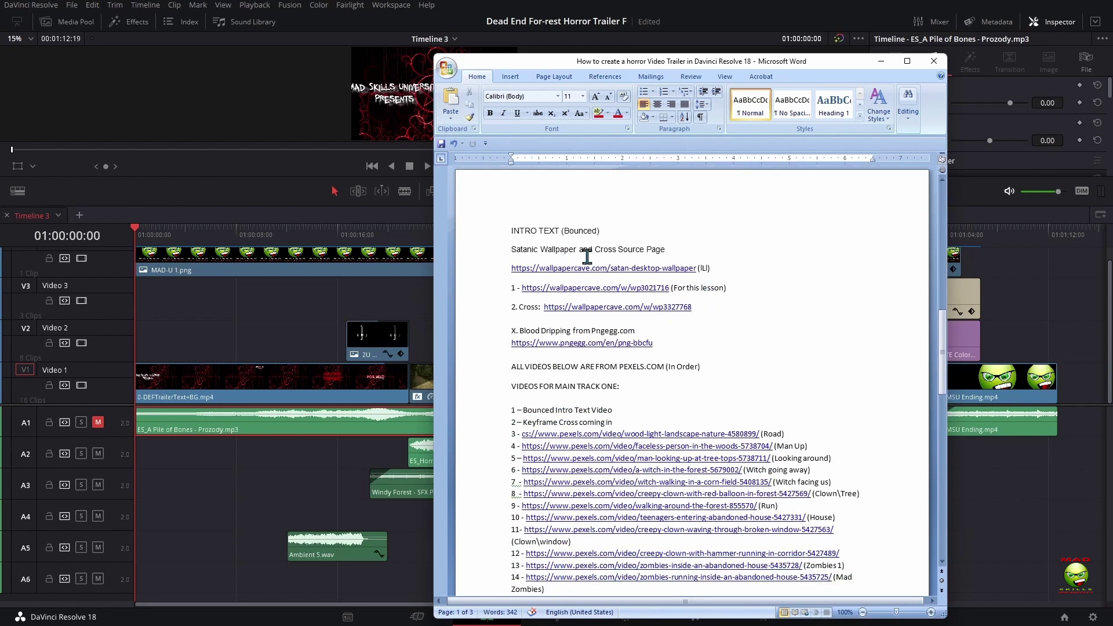
scroll(520, 332, down, 3)
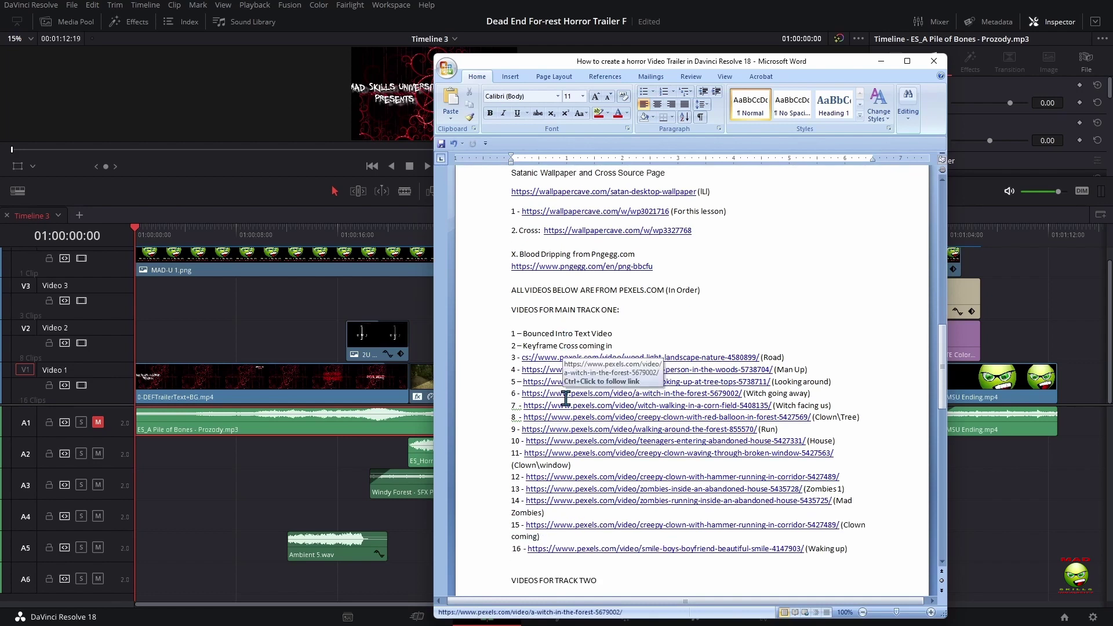
scroll(578, 422, down, 7)
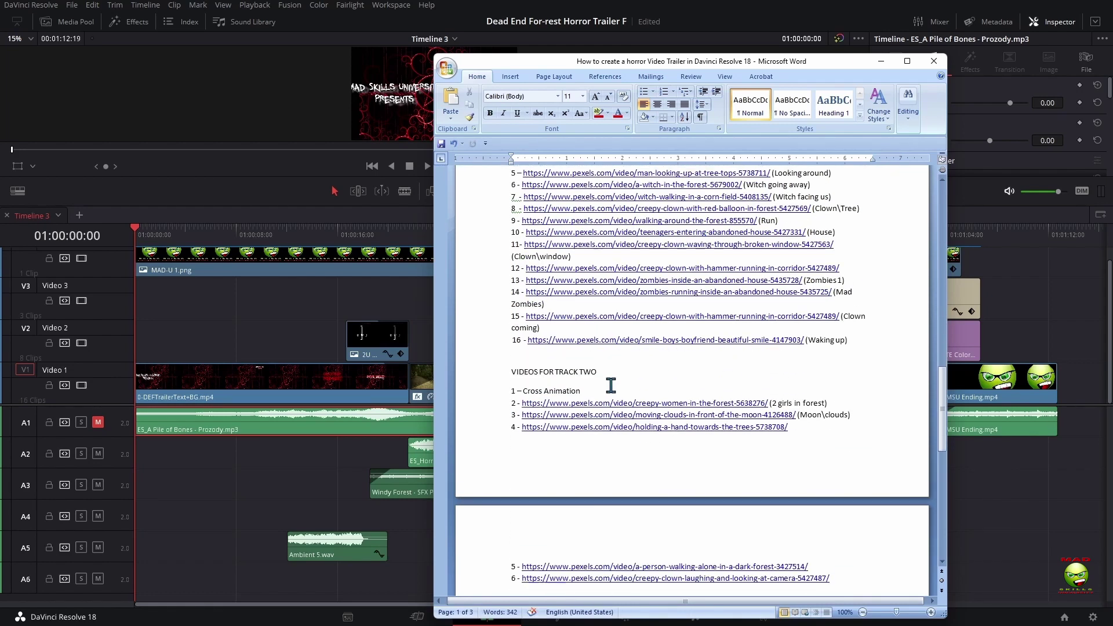
scroll(610, 338, up, 3)
scroll(624, 372, down, 7)
scroll(617, 423, up, 7)
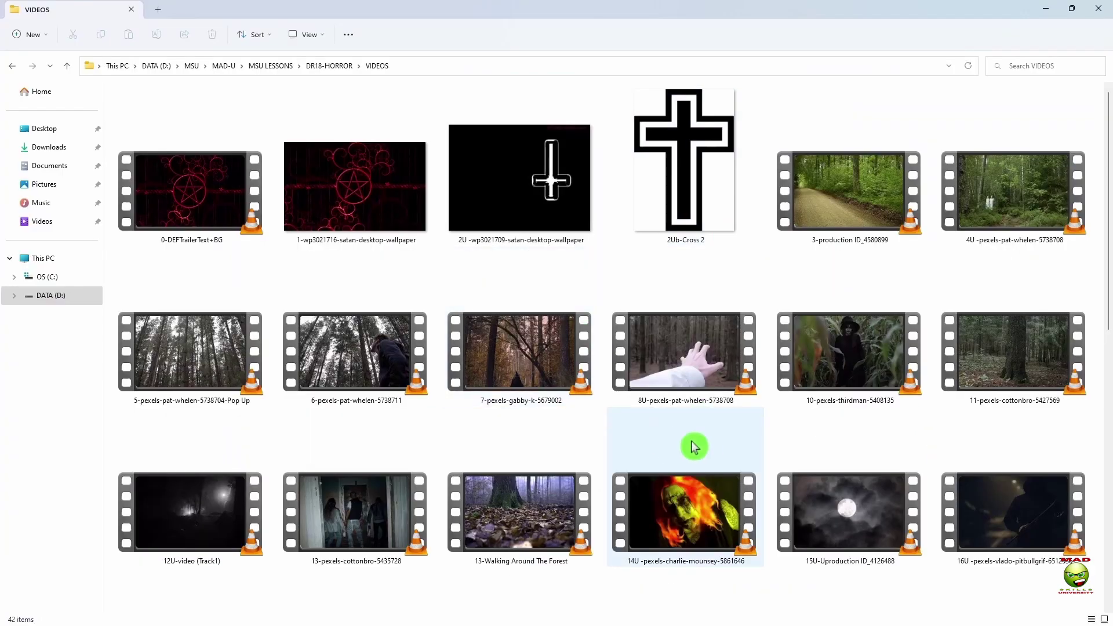
Step: Browse the DR18-HORROR VIDEOS folder, restore Explorer off full screen, then close it
scroll(696, 554, down, 10)
scroll(603, 435, up, 10)
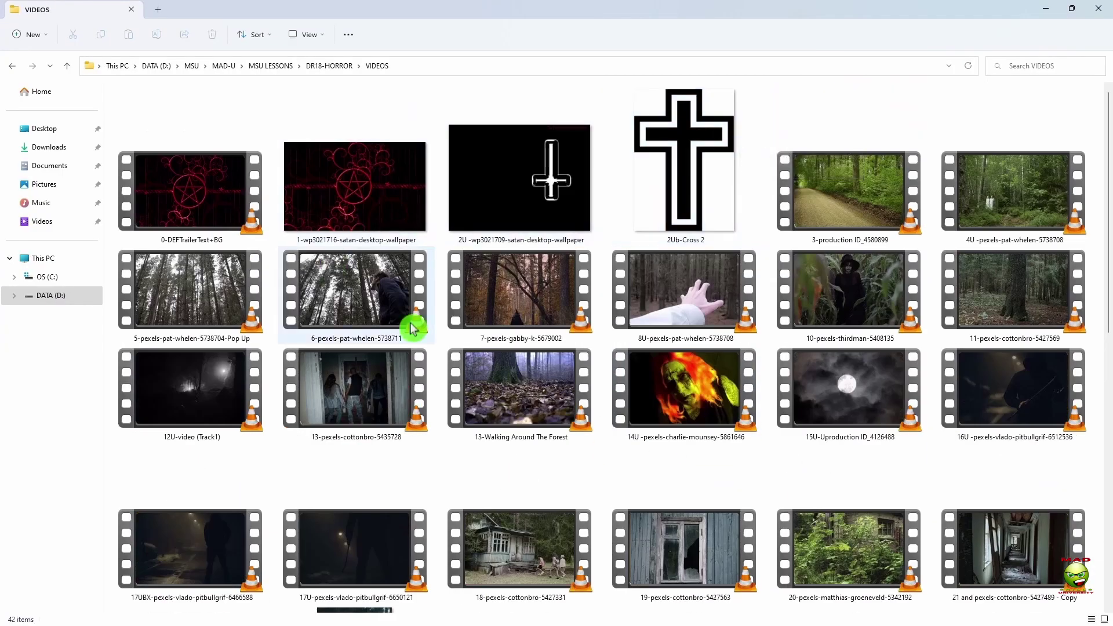
drag(642, 9, 651, 25)
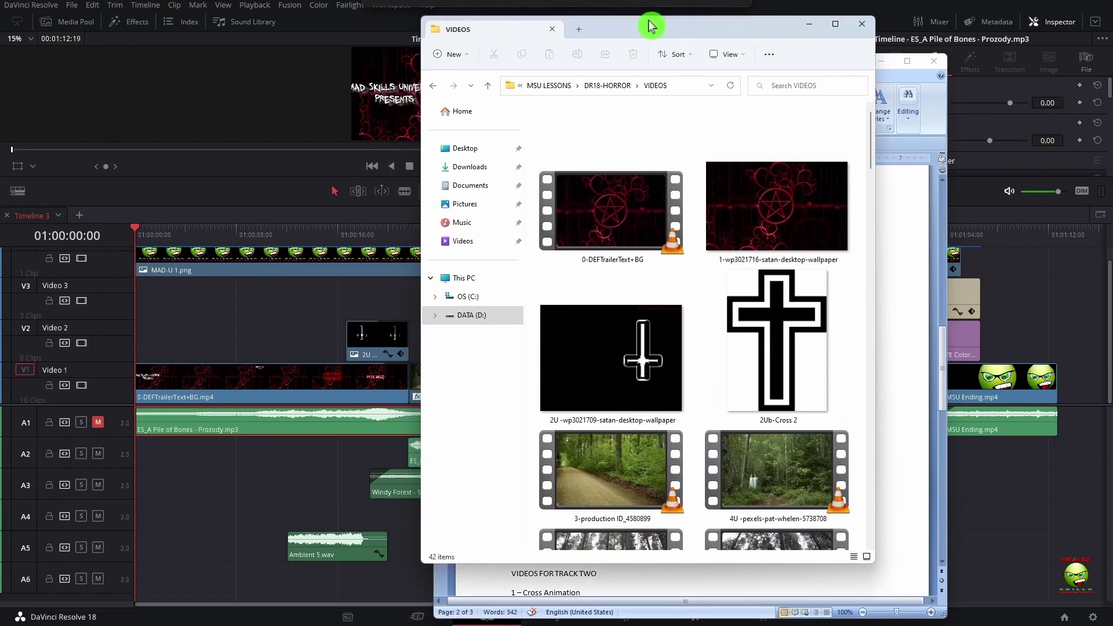
click(433, 87)
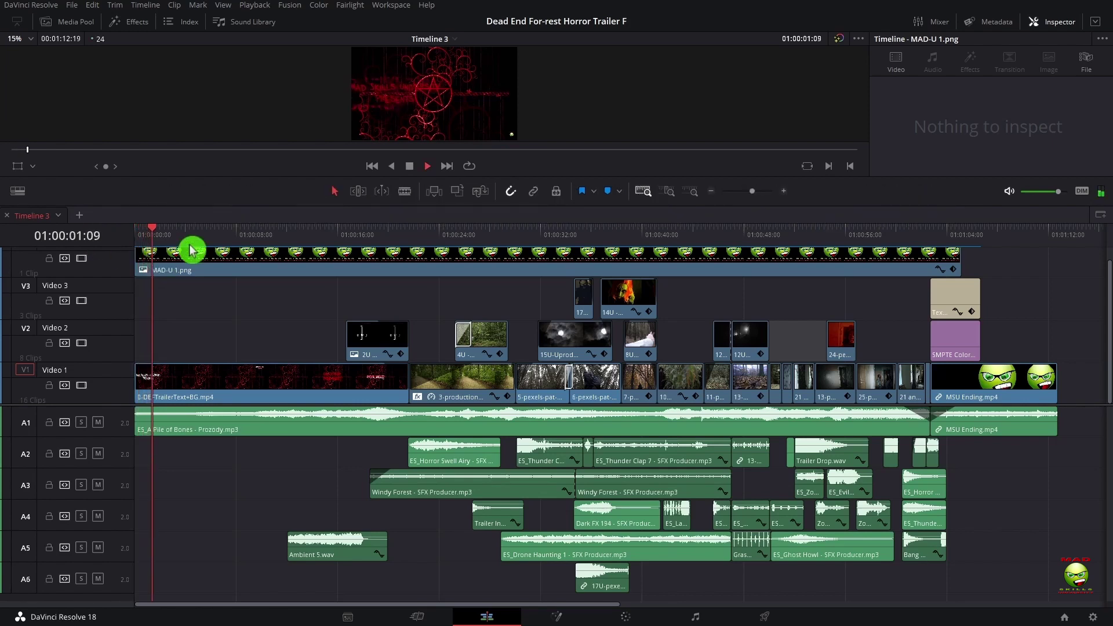
Step: Mute music track A1 and play the trailer, pausing on the FOR-REST title and forest shot
click(98, 423)
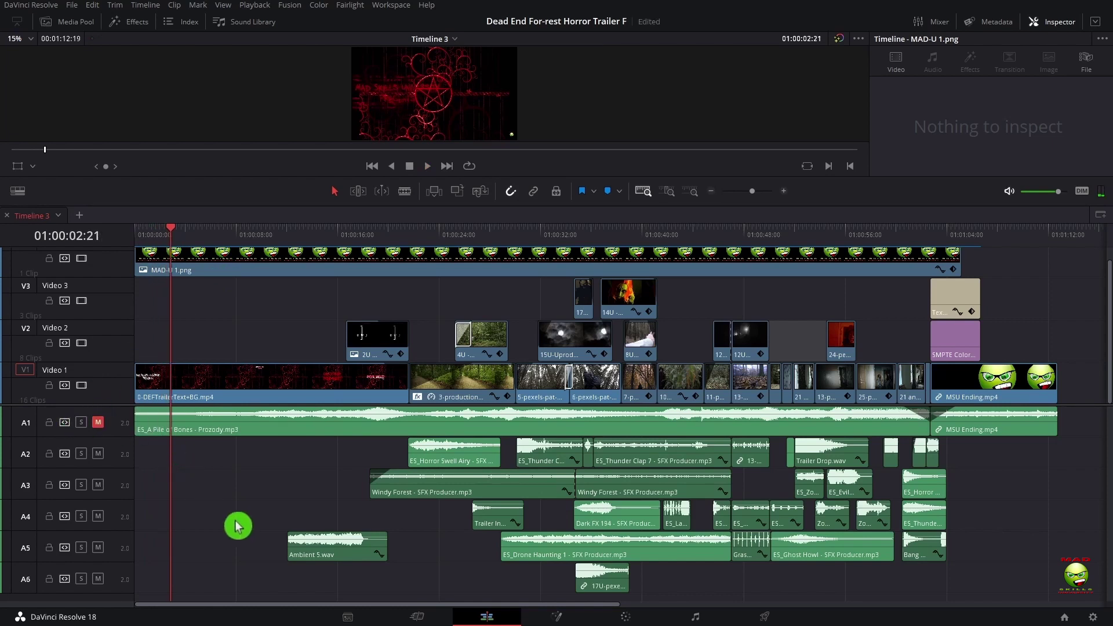
click(294, 529)
key(space)
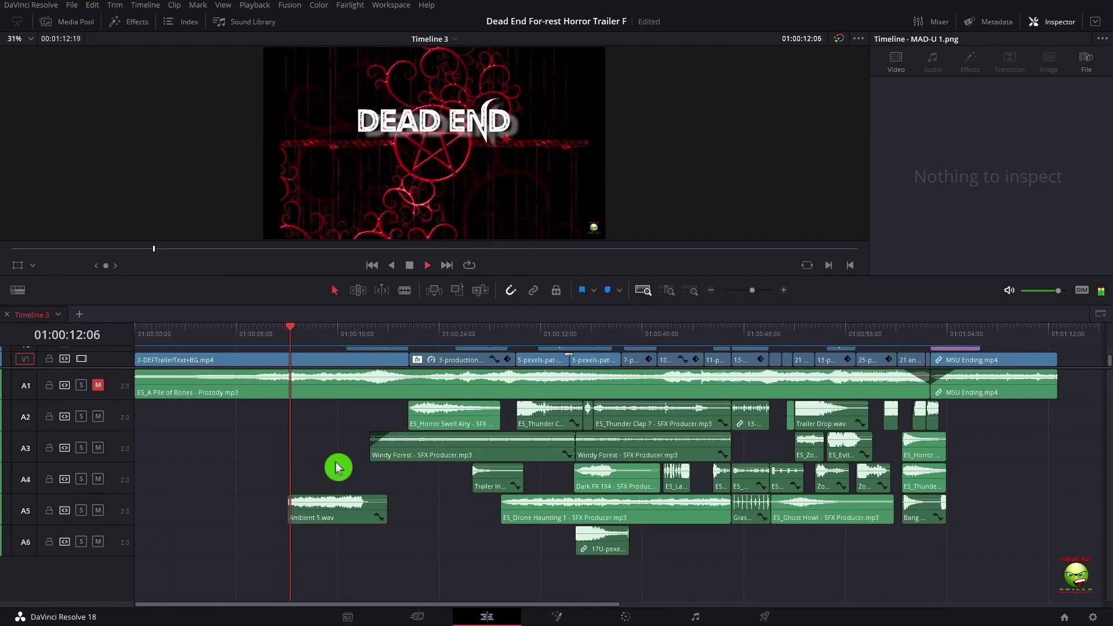
key(space)
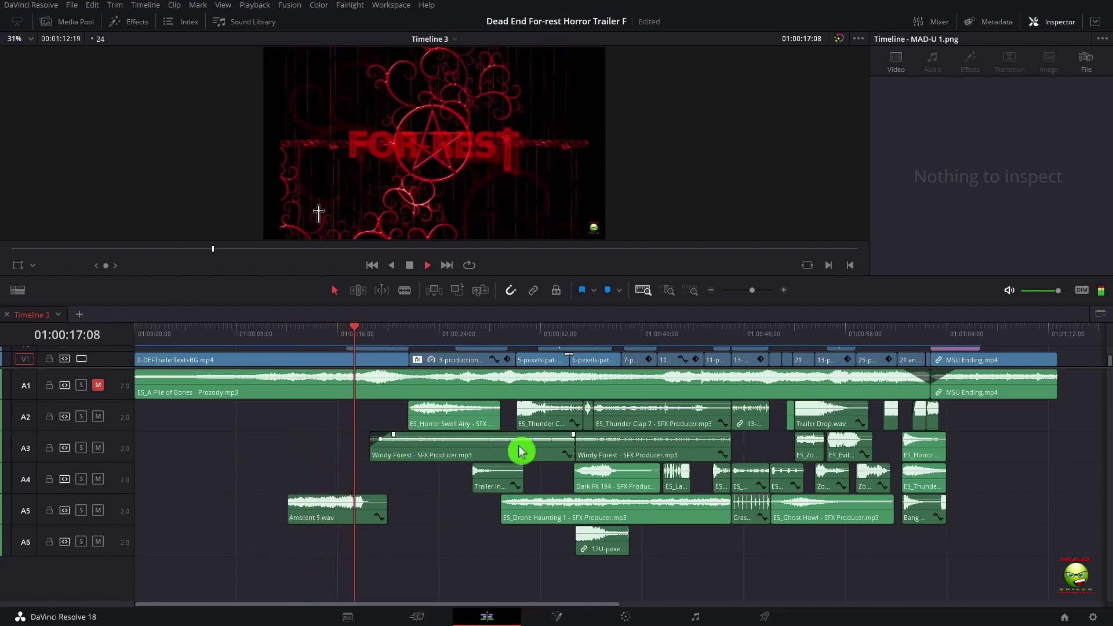
key(space)
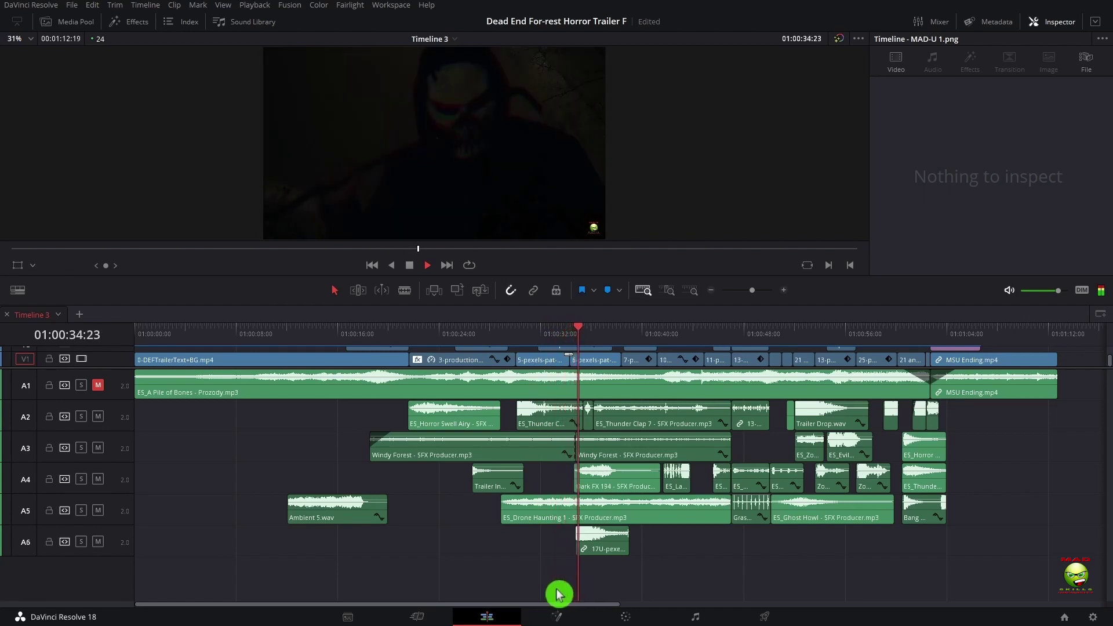
key(space)
Step: Select and deselect the 17U clip on A6, then continue playback past 01:00:45:00
click(615, 547)
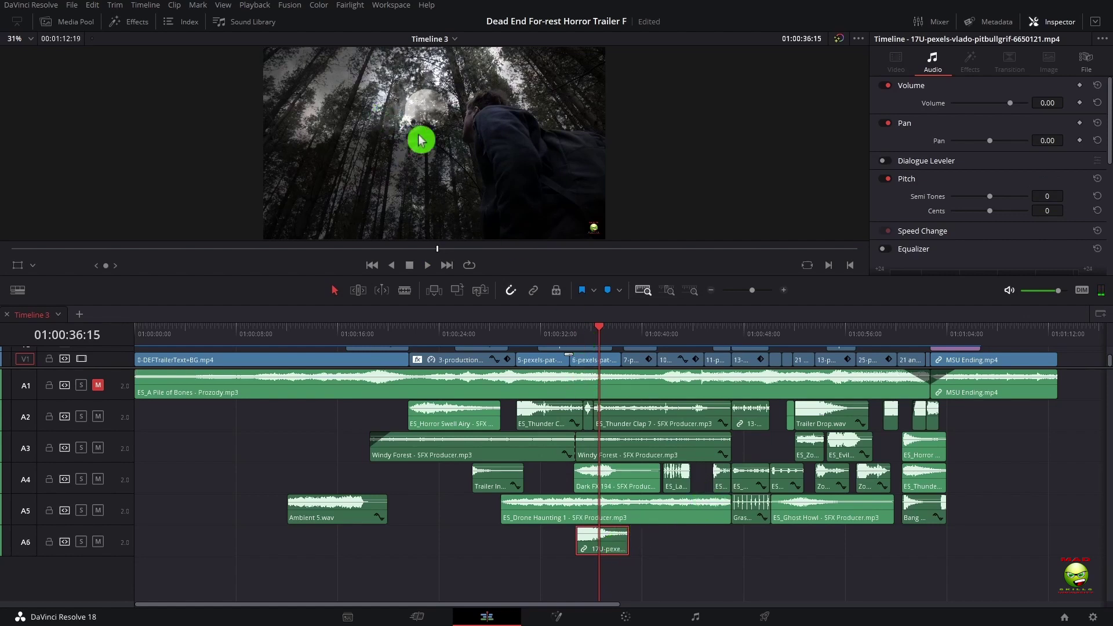
click(710, 541)
key(space)
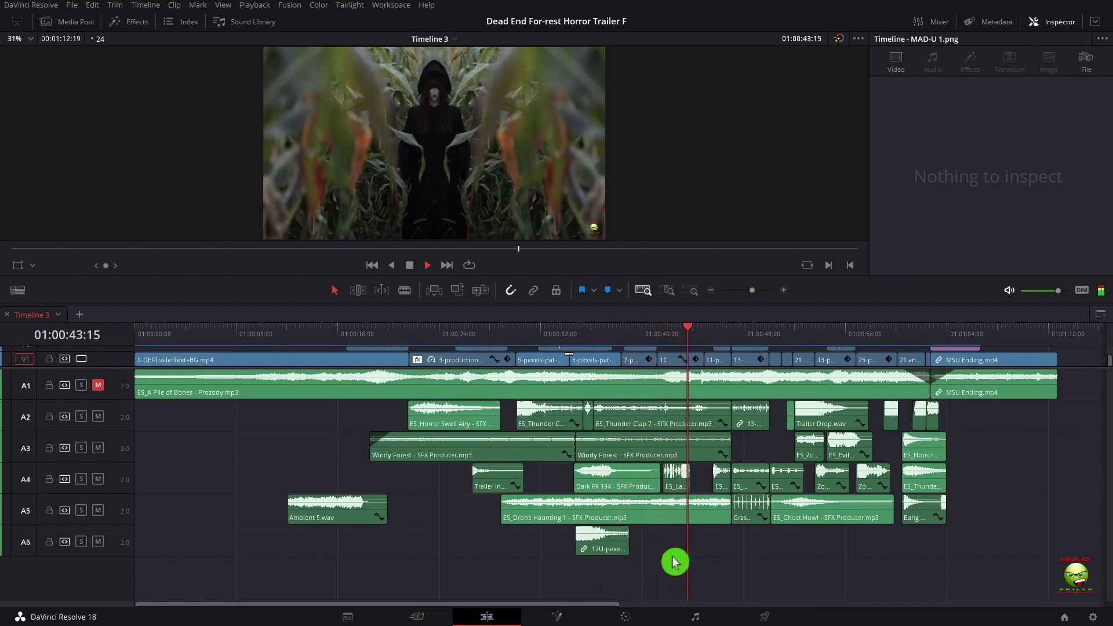
key(space)
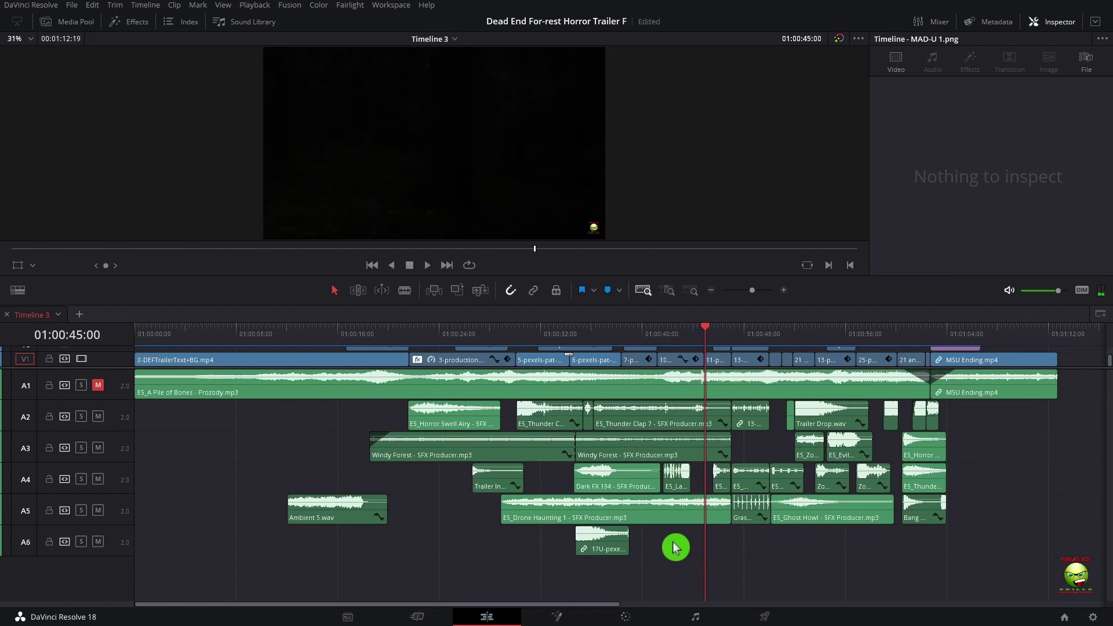
key(space)
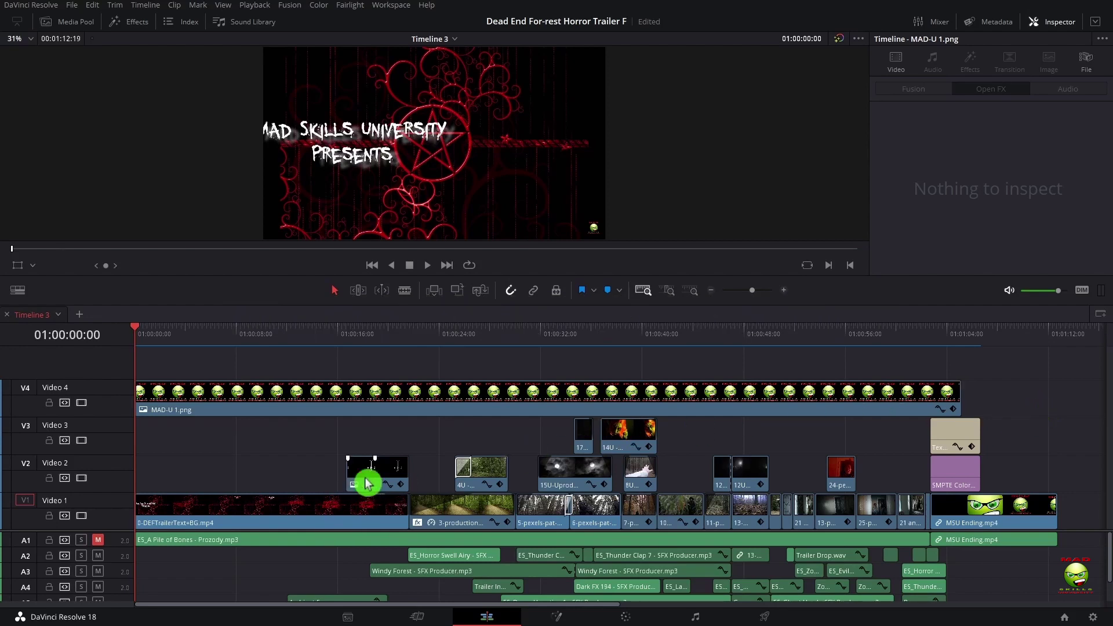
Step: Check blends of 17U (Darker Color), 14U (Multiply, 66.41 opacity), 2U (Difference) and 4U (Screen)
click(583, 436)
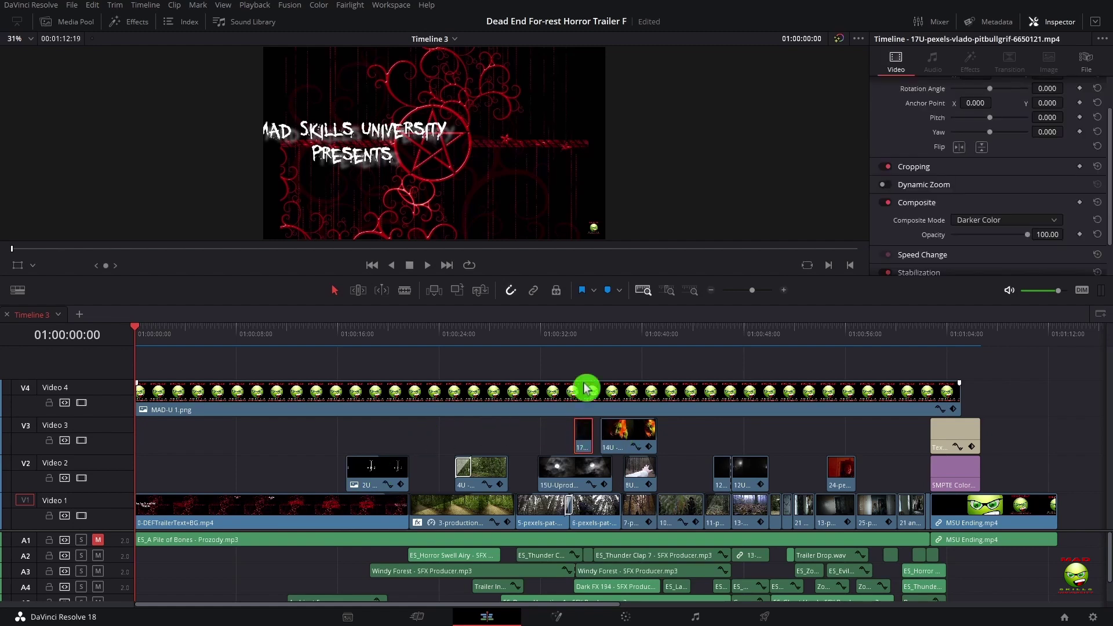
click(584, 336)
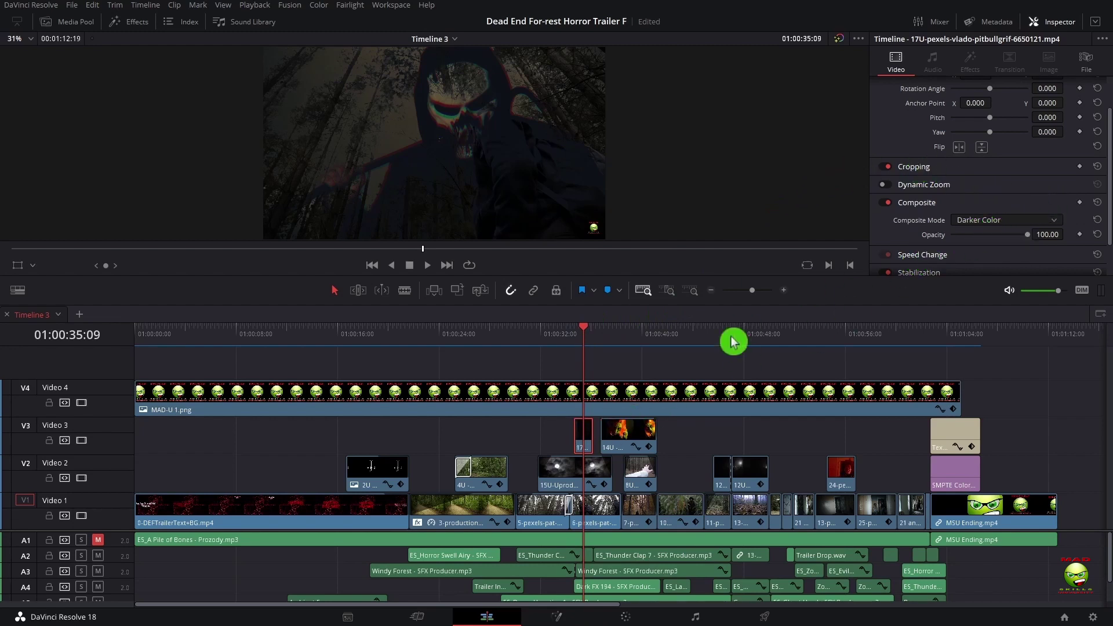
click(635, 437)
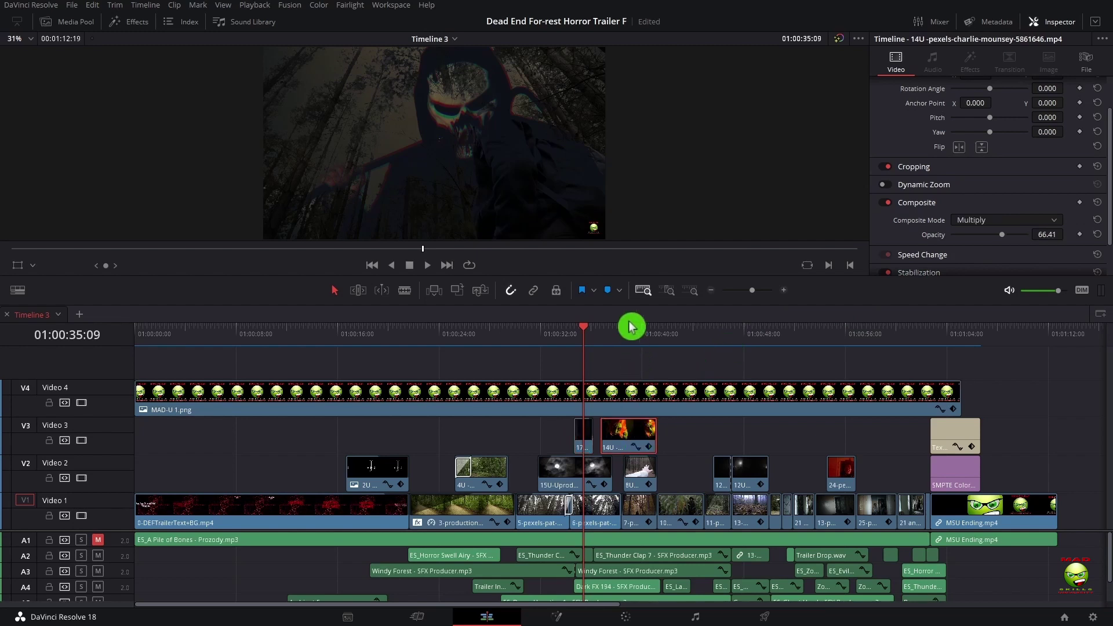
click(631, 335)
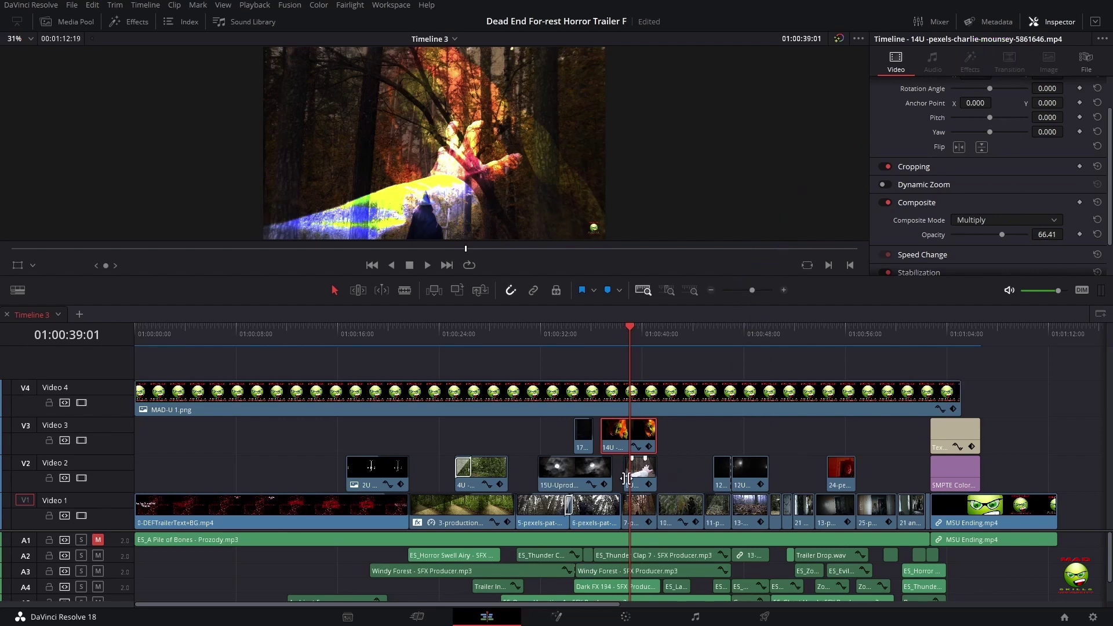
click(388, 486)
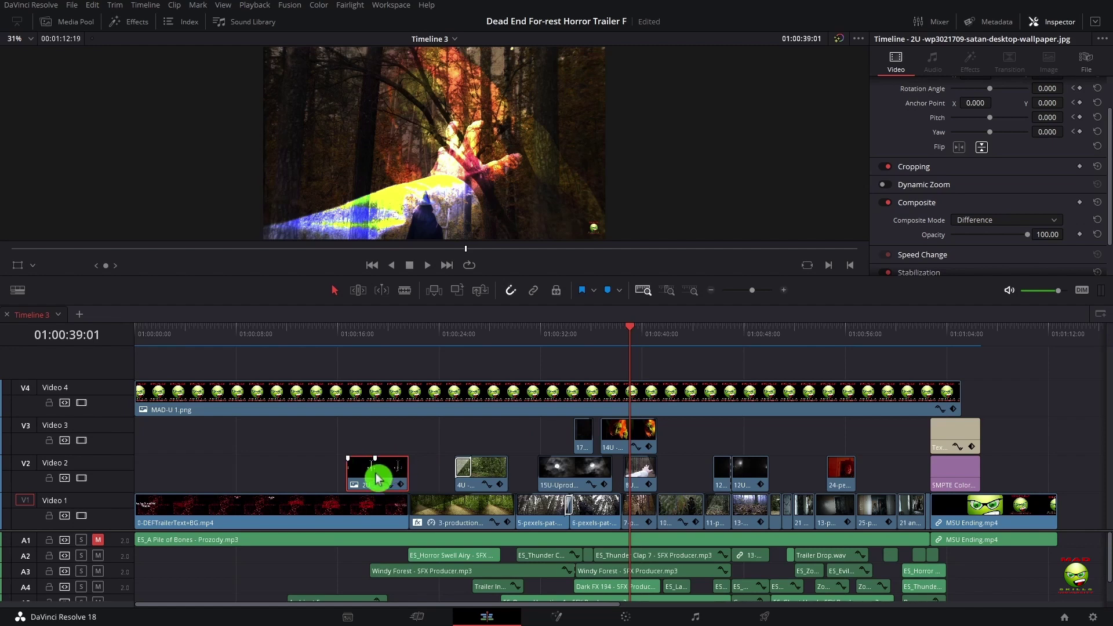
click(369, 330)
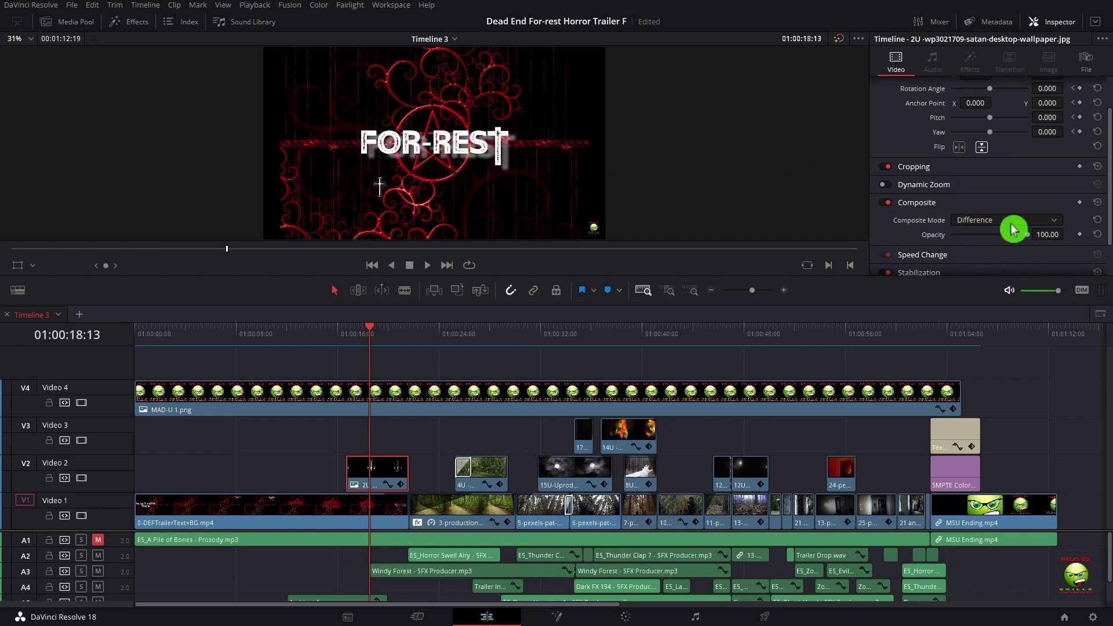
click(498, 473)
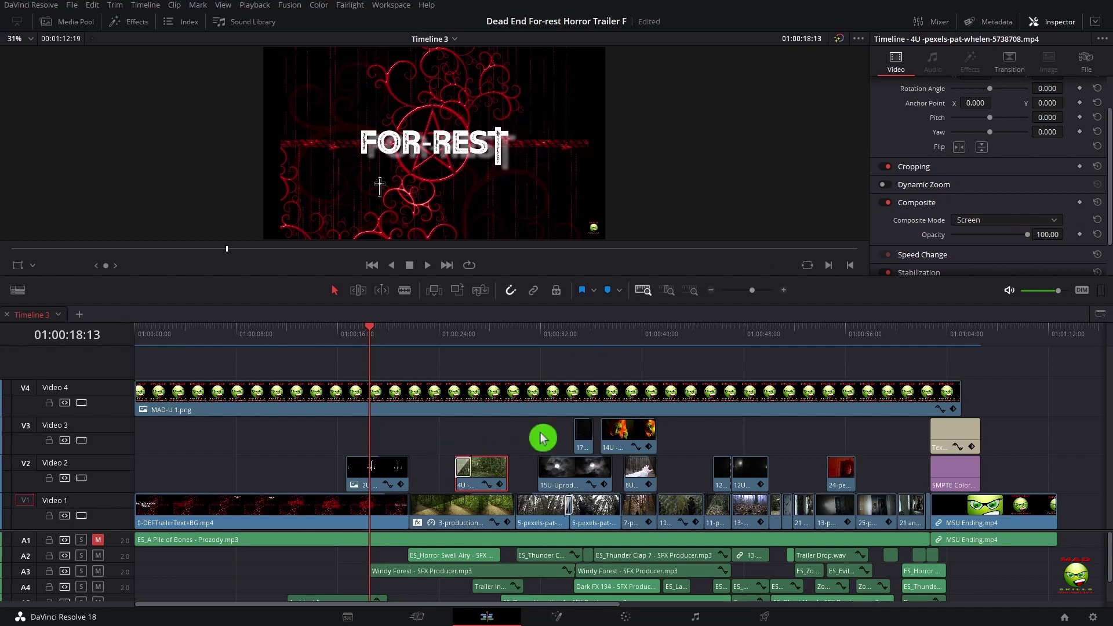
Step: Inspect the 1.4-second Blur Dissolve into 4U, preview 01:00:26:15, and reshow its Screen composite
click(480, 484)
click(380, 186)
click(468, 474)
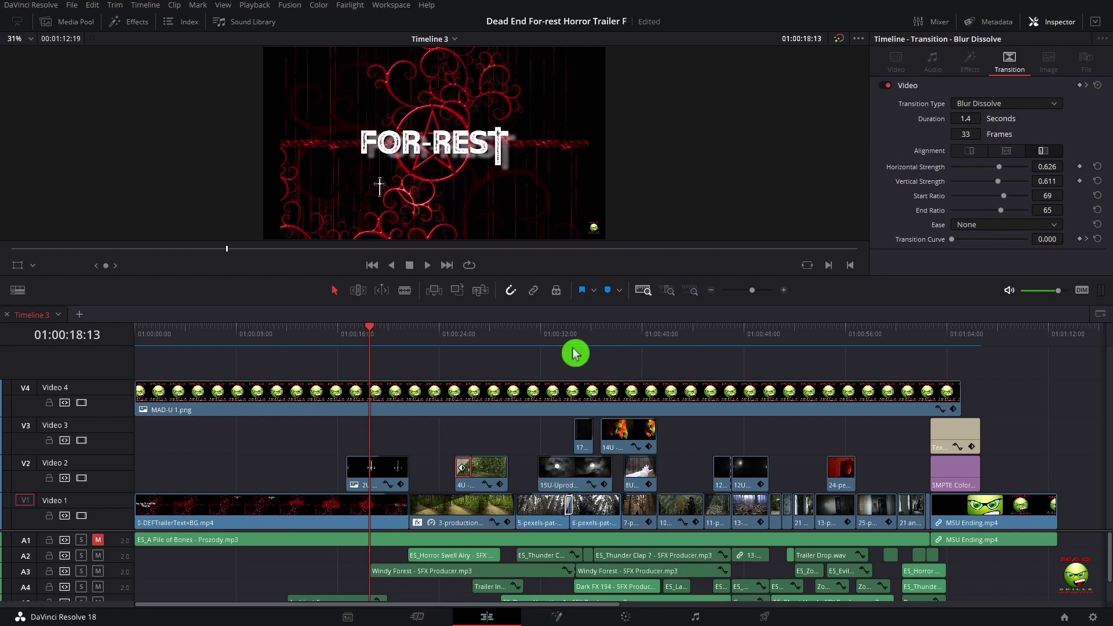
click(473, 335)
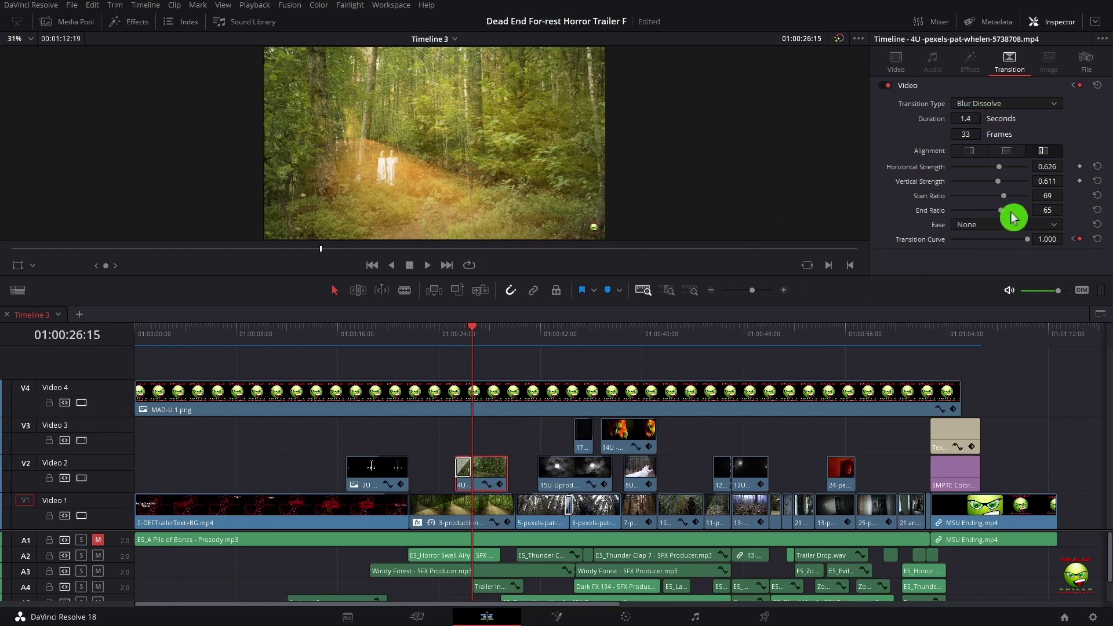
click(897, 61)
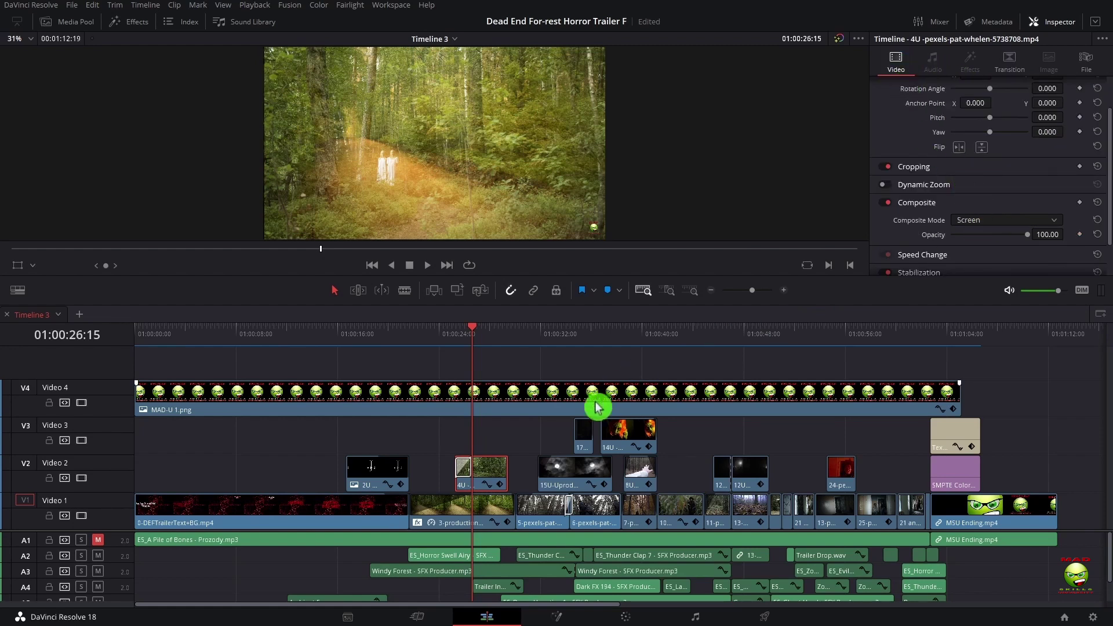
click(579, 471)
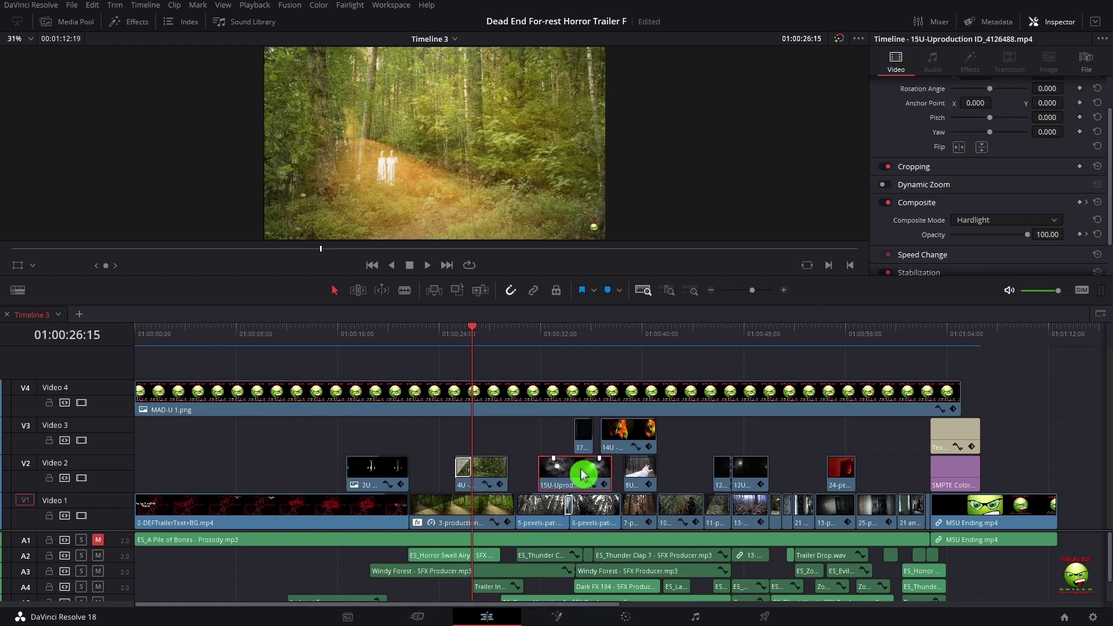
double_click(579, 469)
click(574, 338)
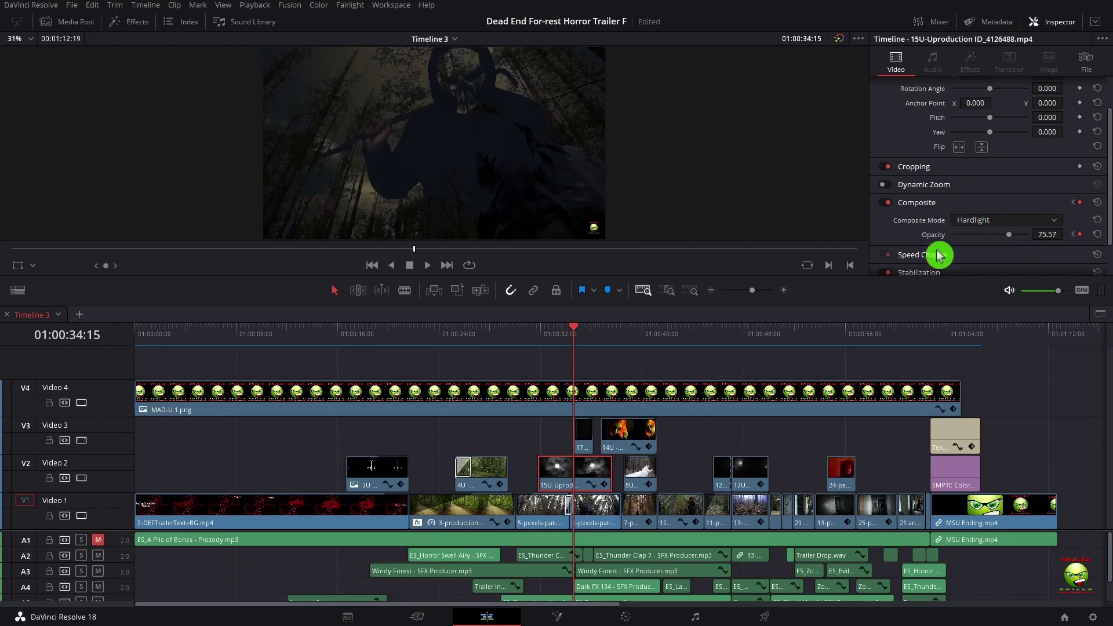
click(641, 475)
click(631, 332)
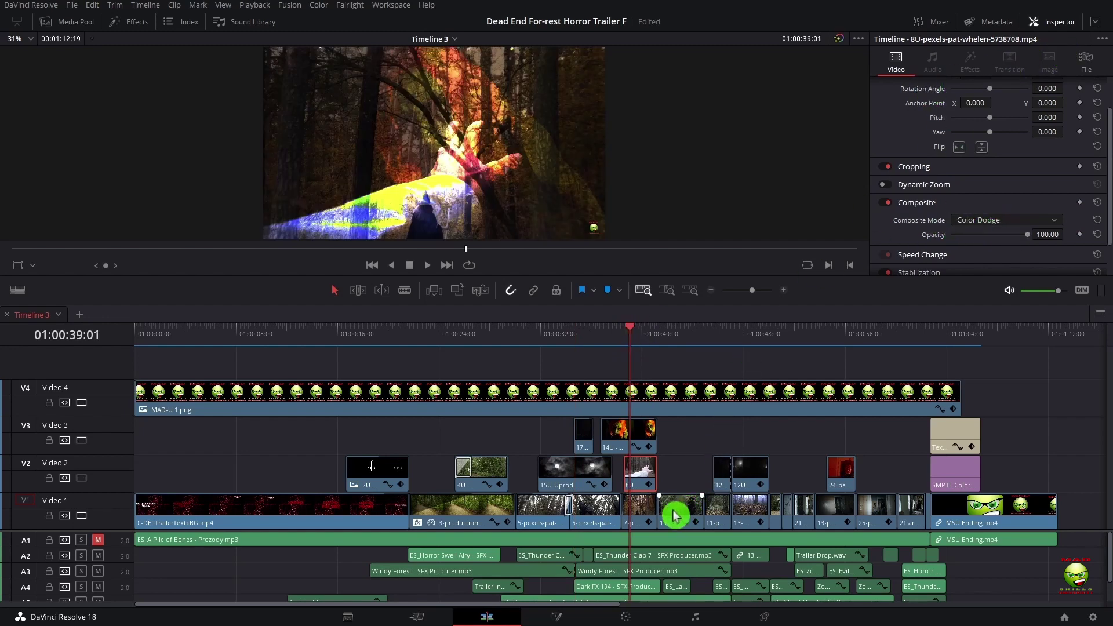
click(726, 476)
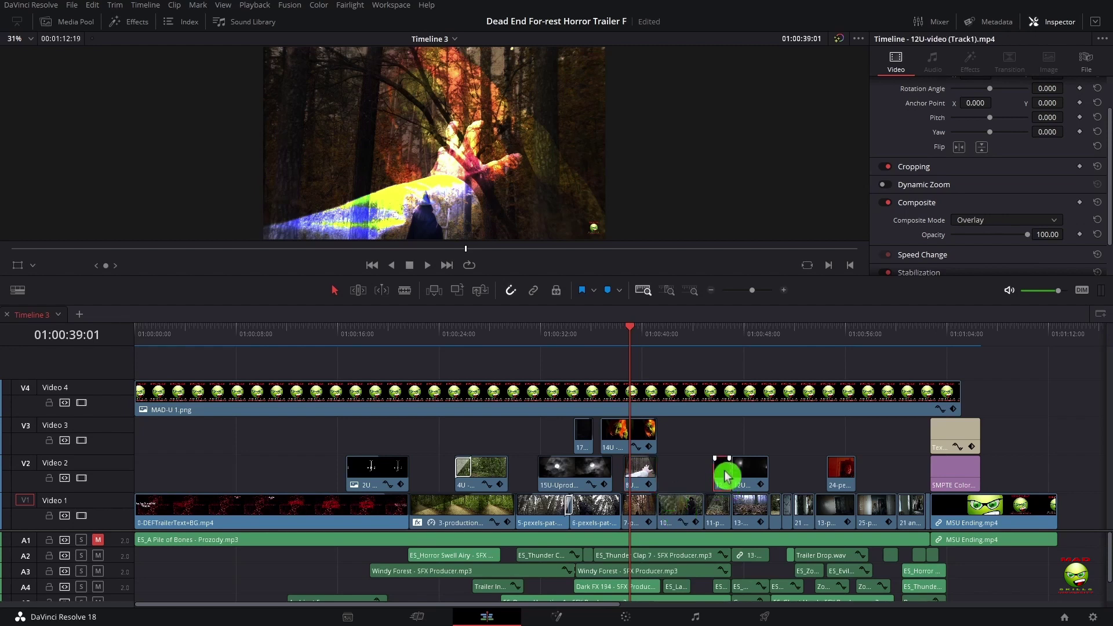
click(727, 337)
click(731, 333)
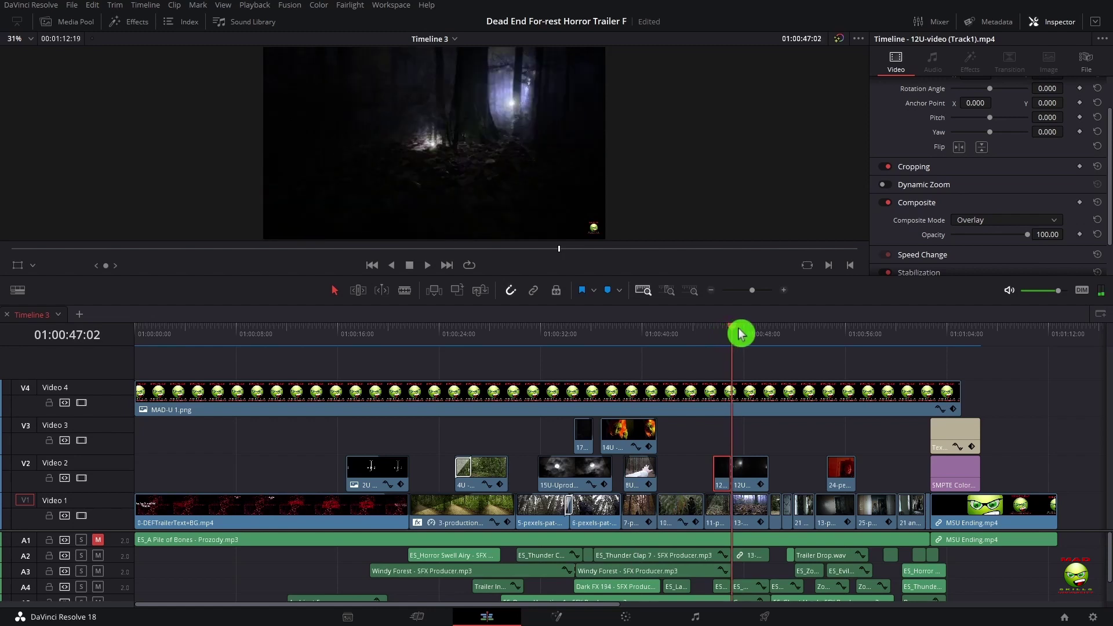
drag(740, 330, 720, 330)
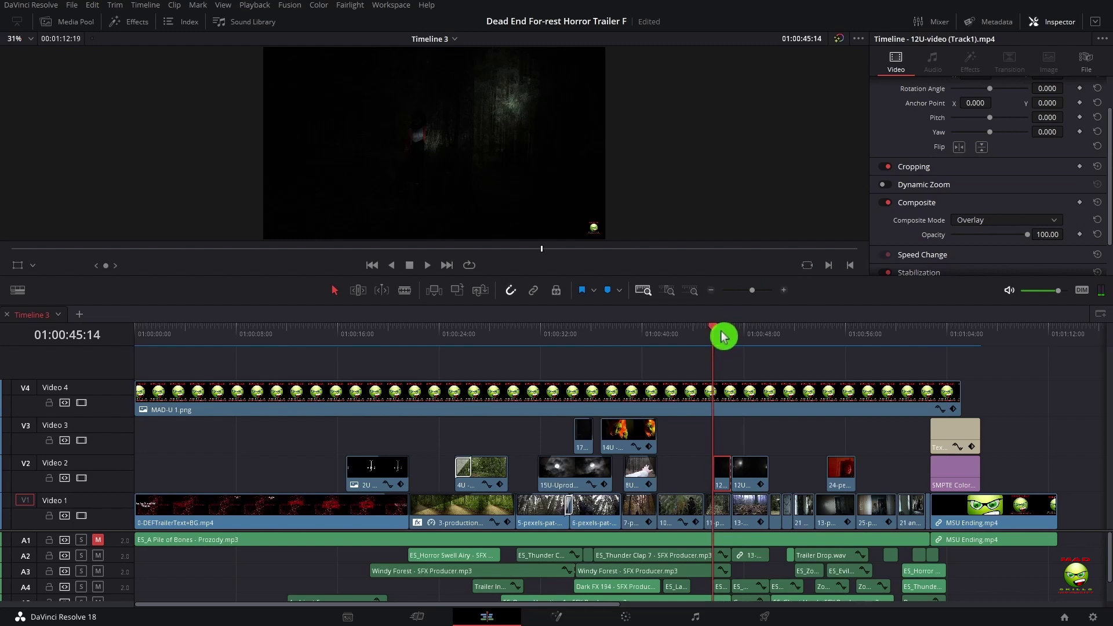
drag(723, 337, 727, 339)
click(762, 337)
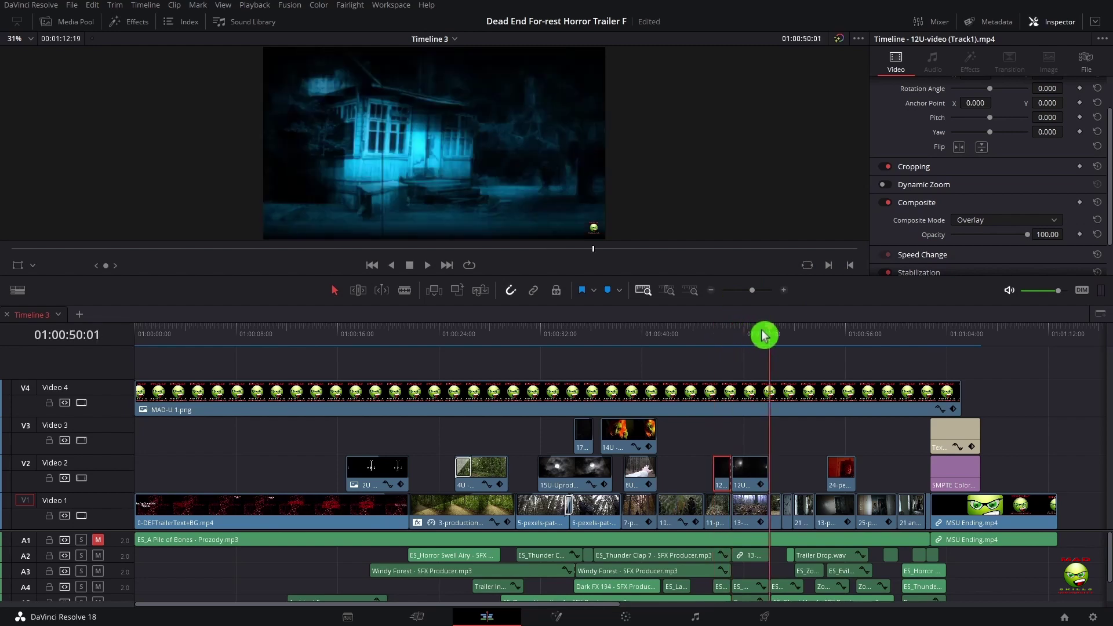
click(747, 336)
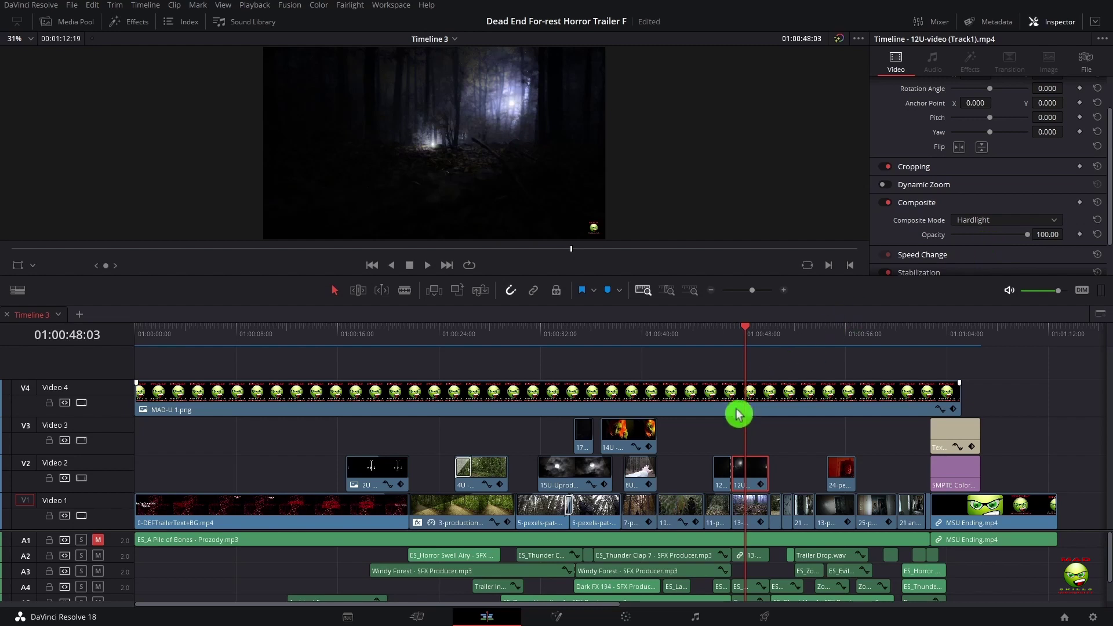
click(842, 465)
click(841, 333)
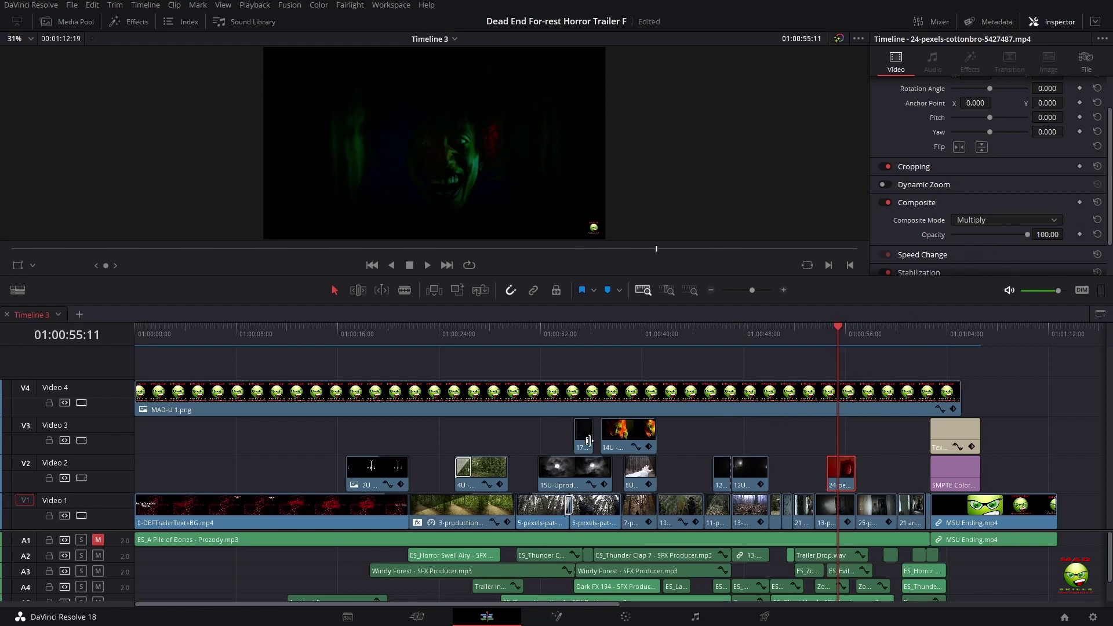
click(323, 514)
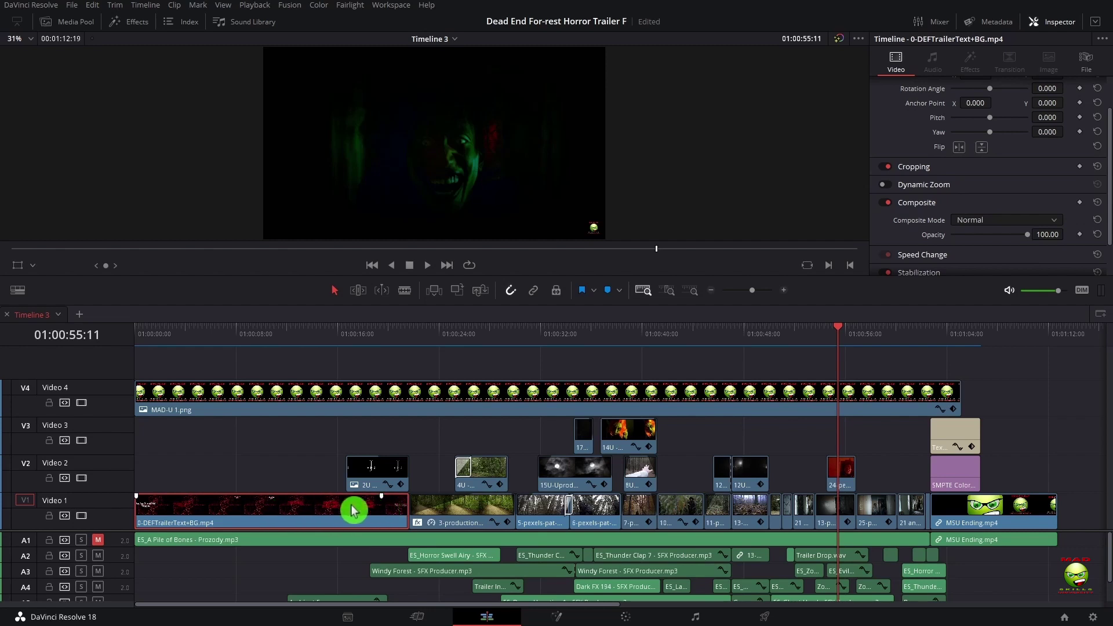
click(290, 331)
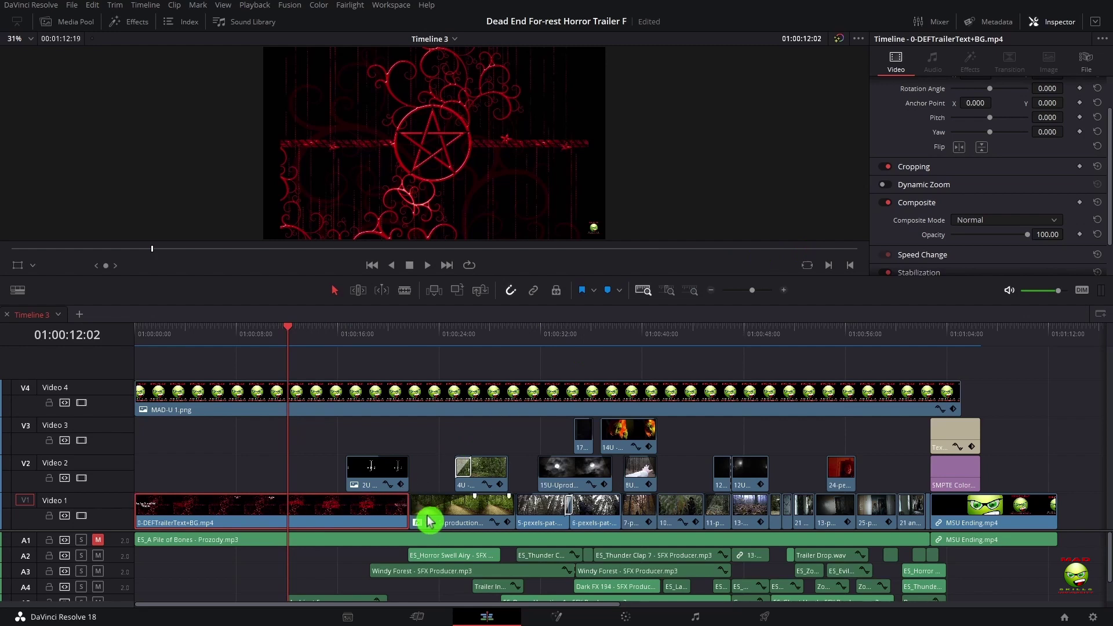
click(451, 518)
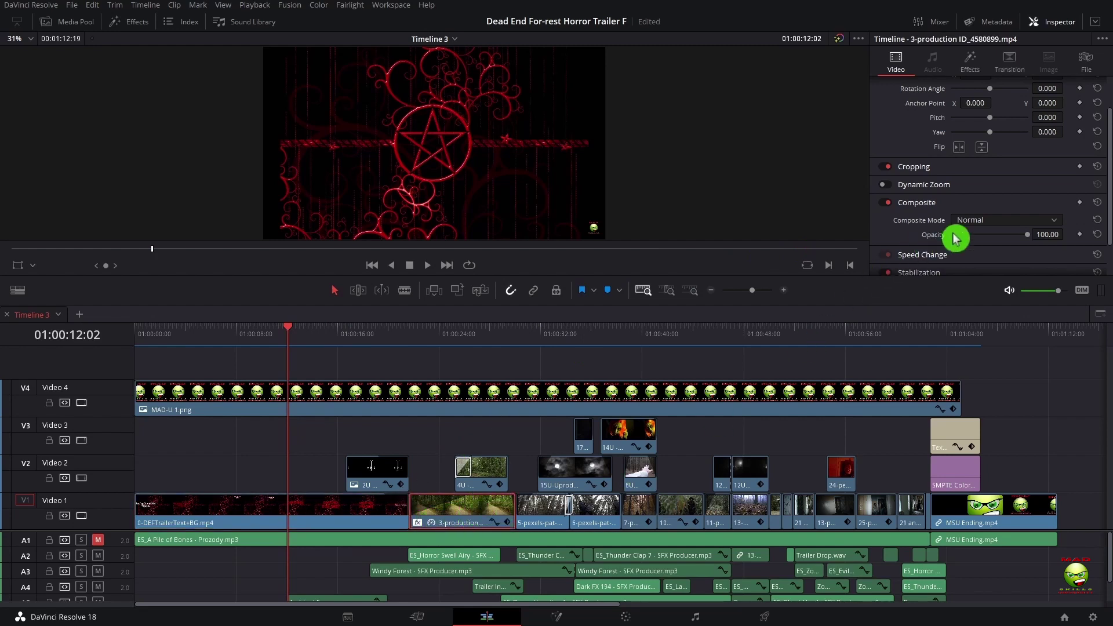
click(452, 335)
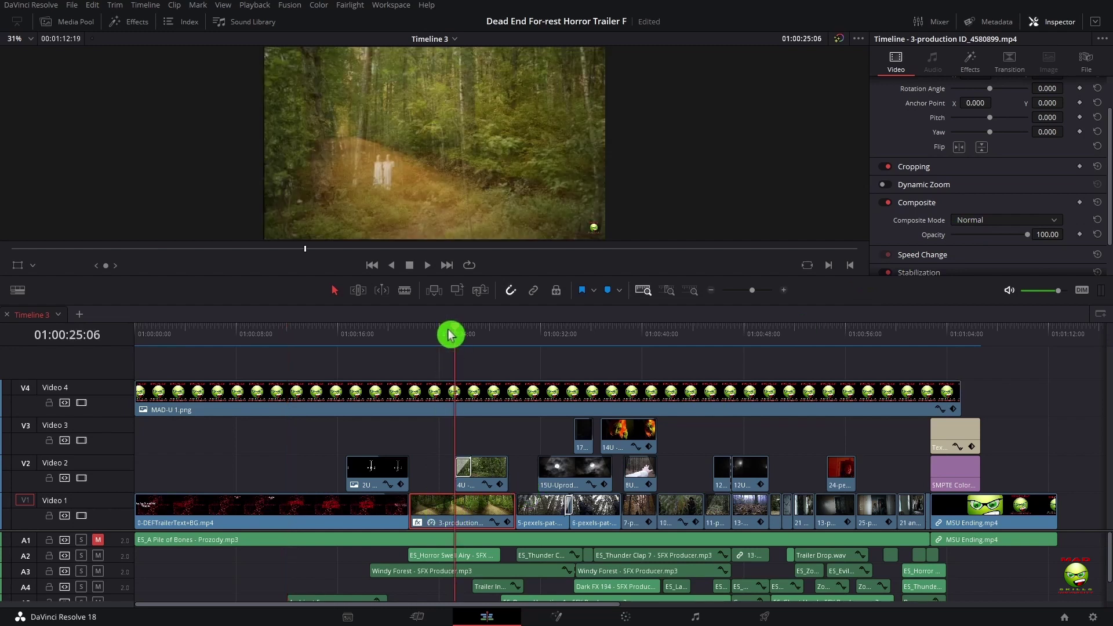
click(1005, 69)
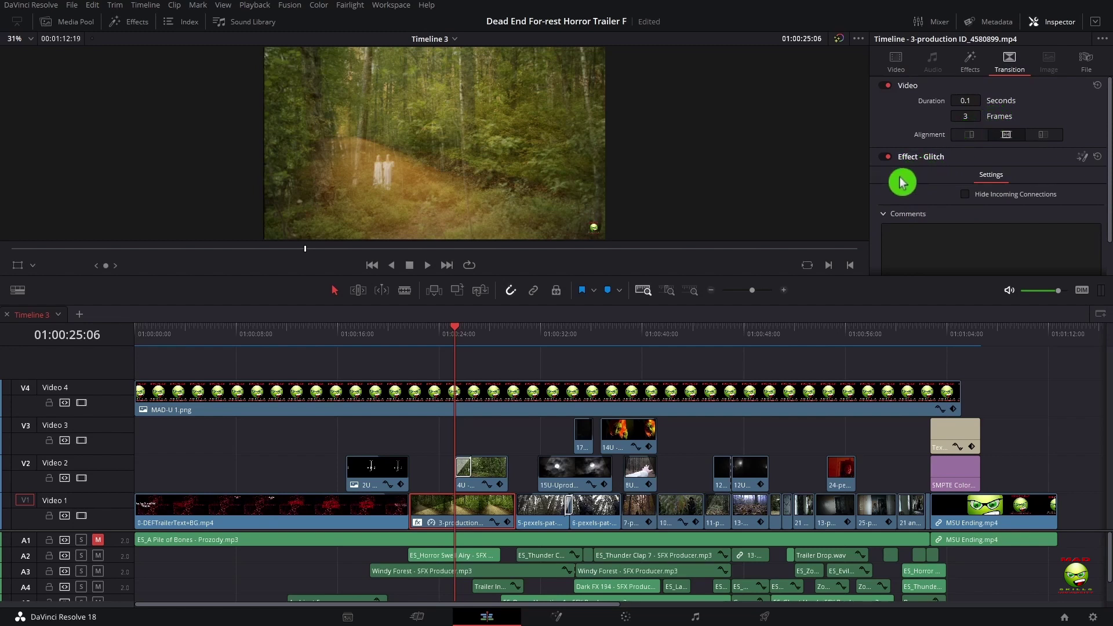
click(970, 63)
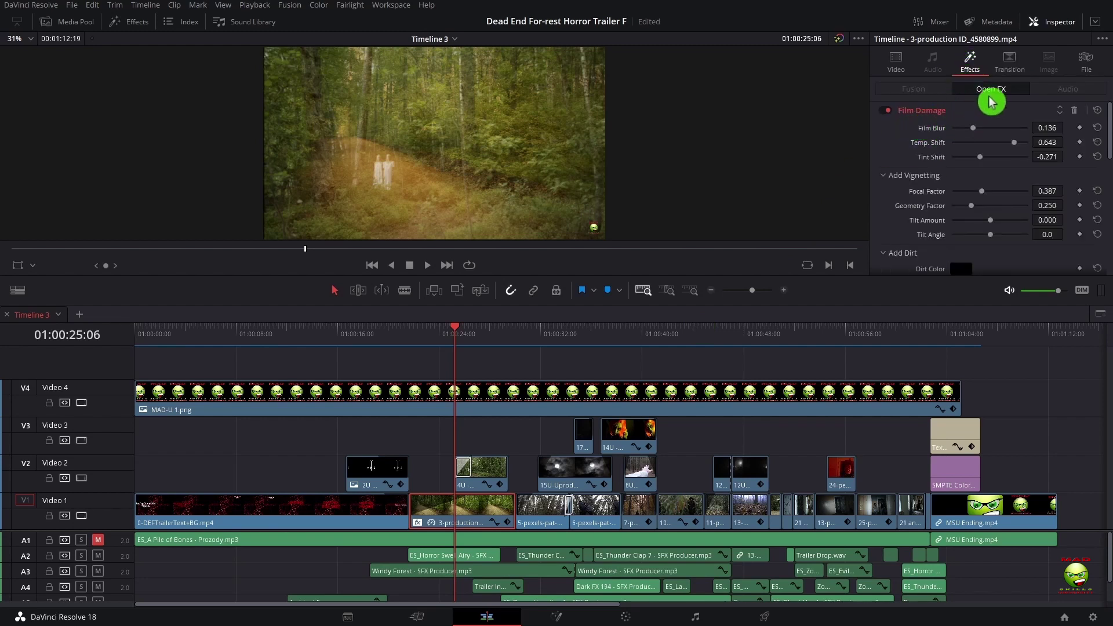
scroll(951, 139, down, 3)
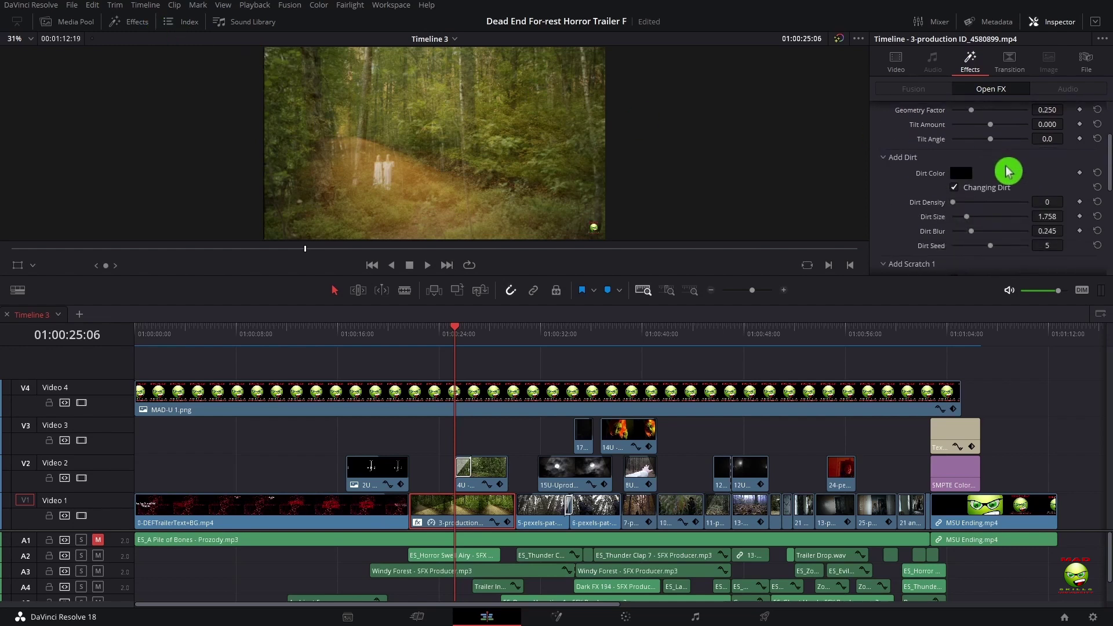
scroll(1006, 174, down, 3)
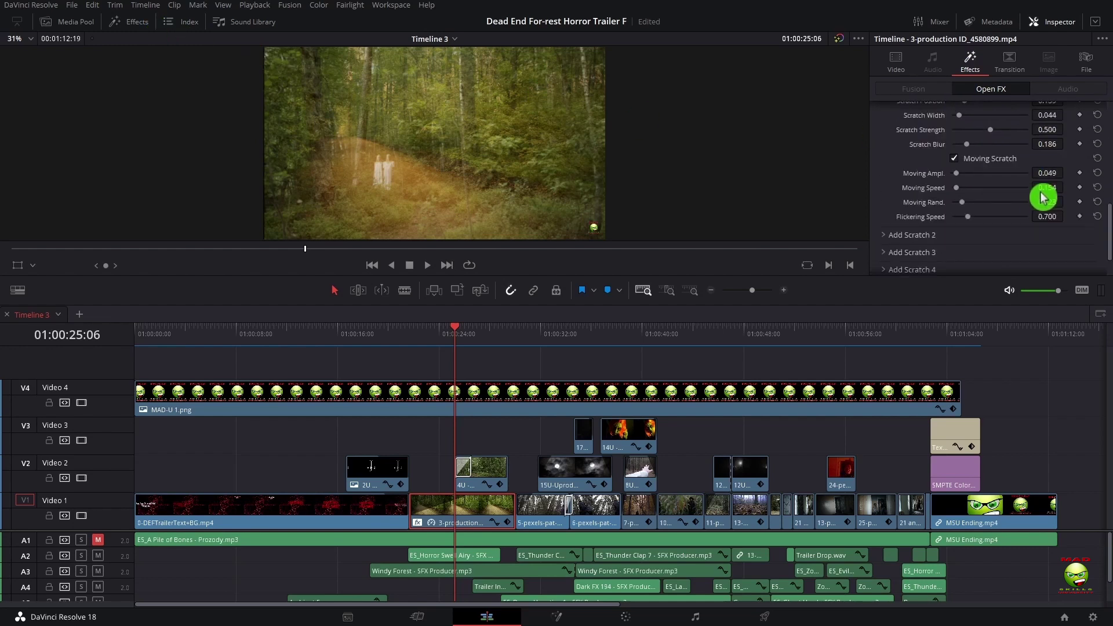
scroll(1037, 185, up, 6)
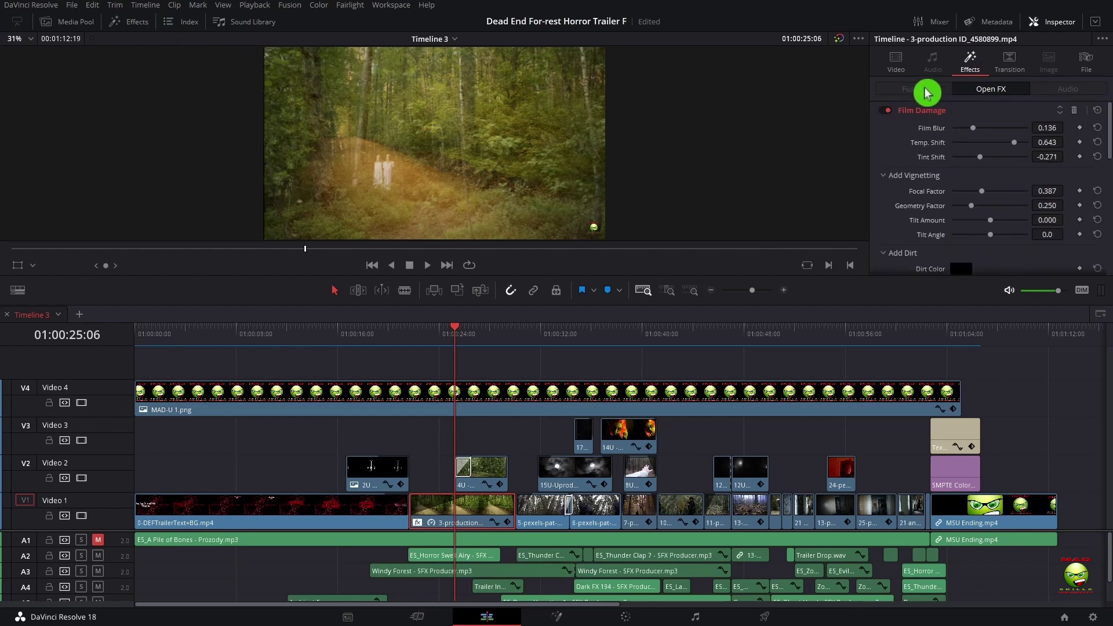
scroll(989, 148, down, 6)
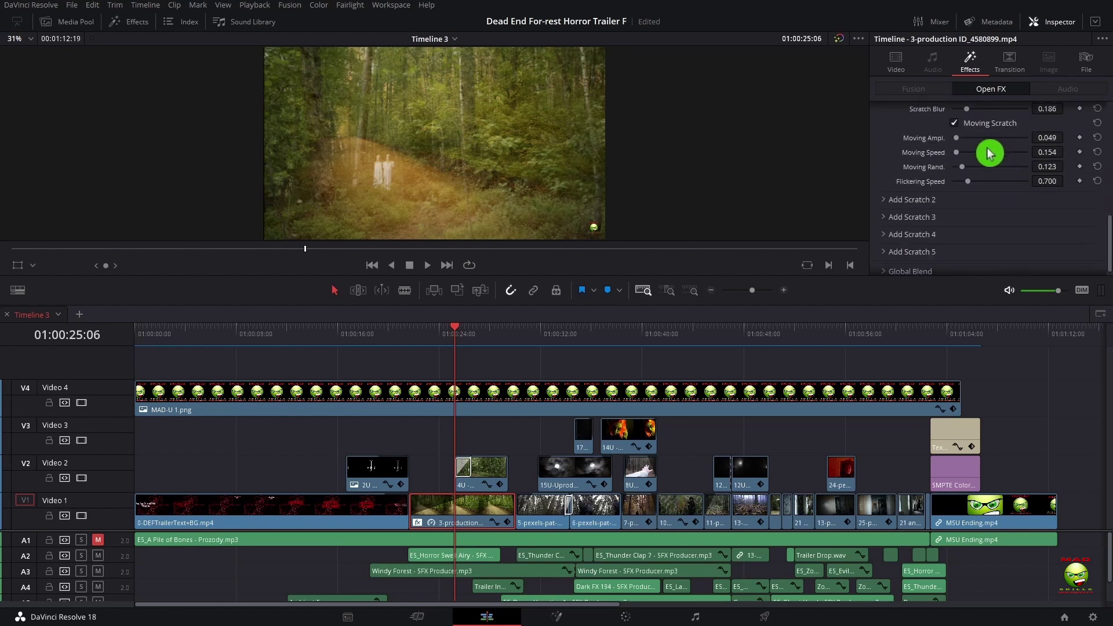
scroll(991, 152, up, 6)
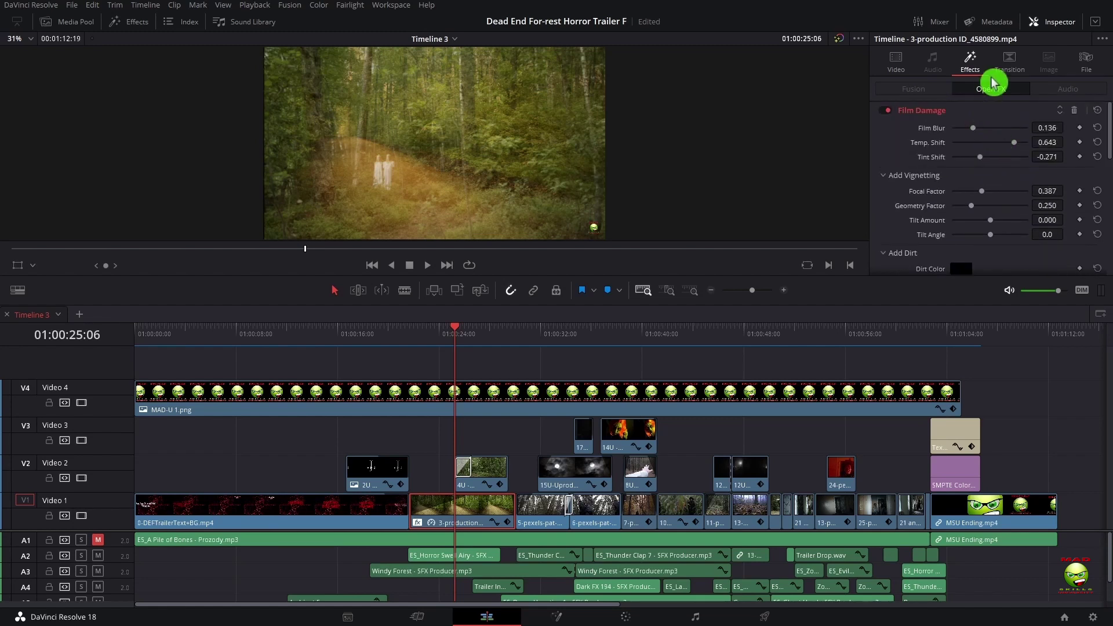
click(1009, 61)
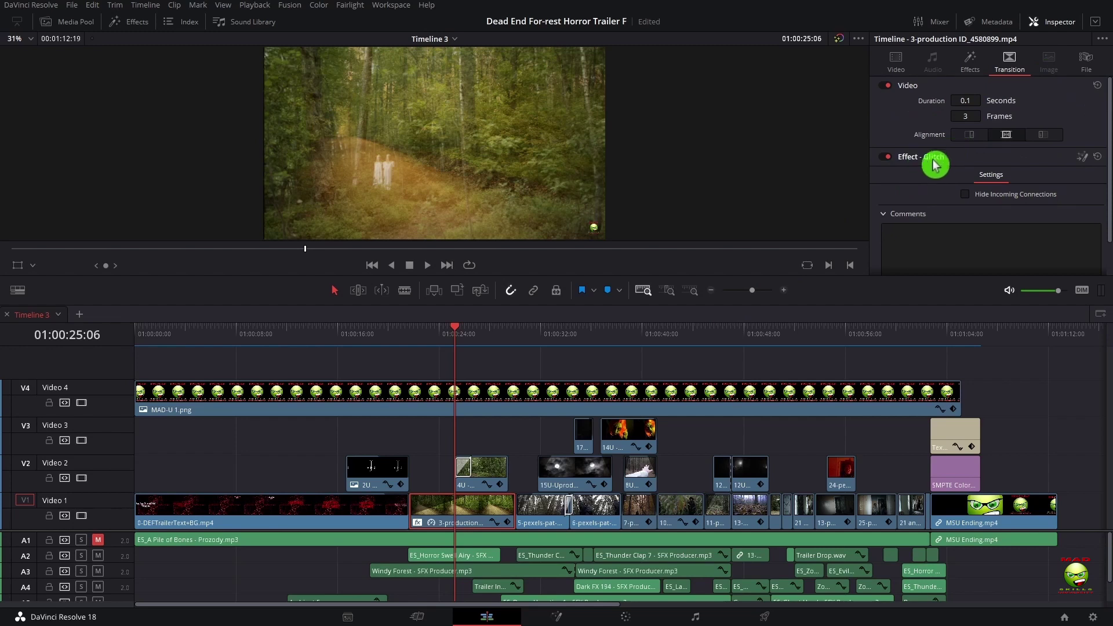
click(527, 508)
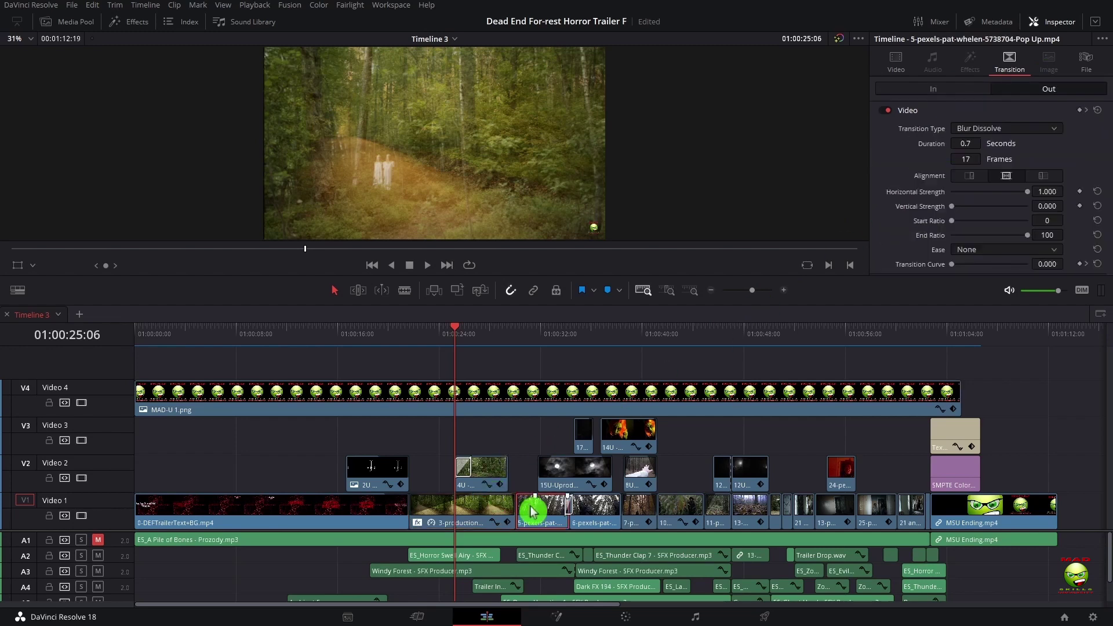
click(525, 331)
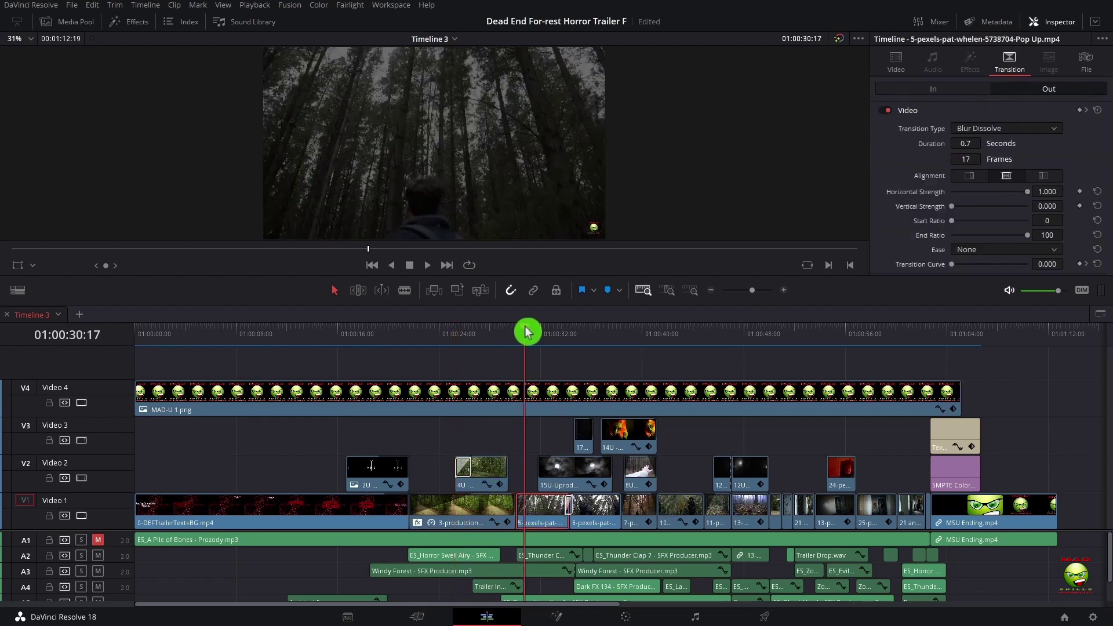
click(582, 514)
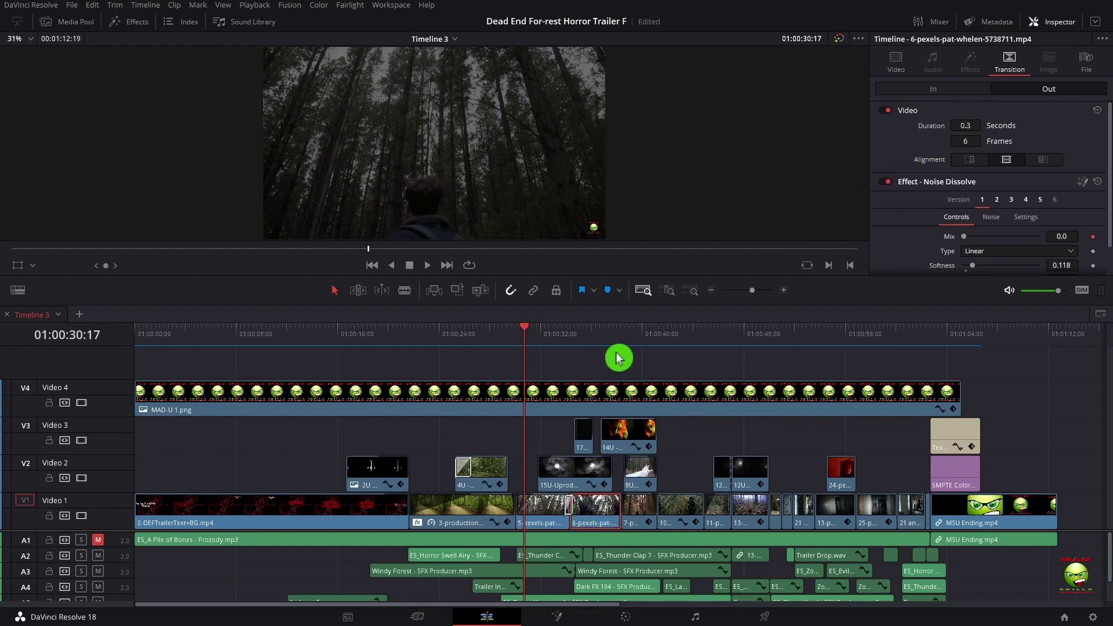
click(584, 331)
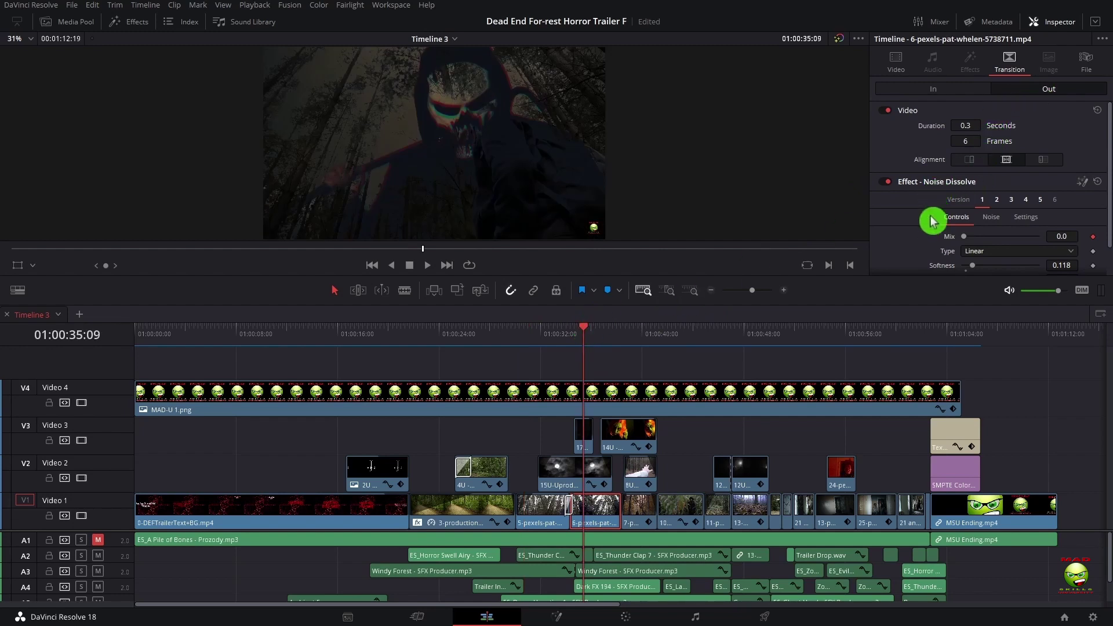
scroll(1030, 225, down, 1)
scroll(1029, 225, up, 1)
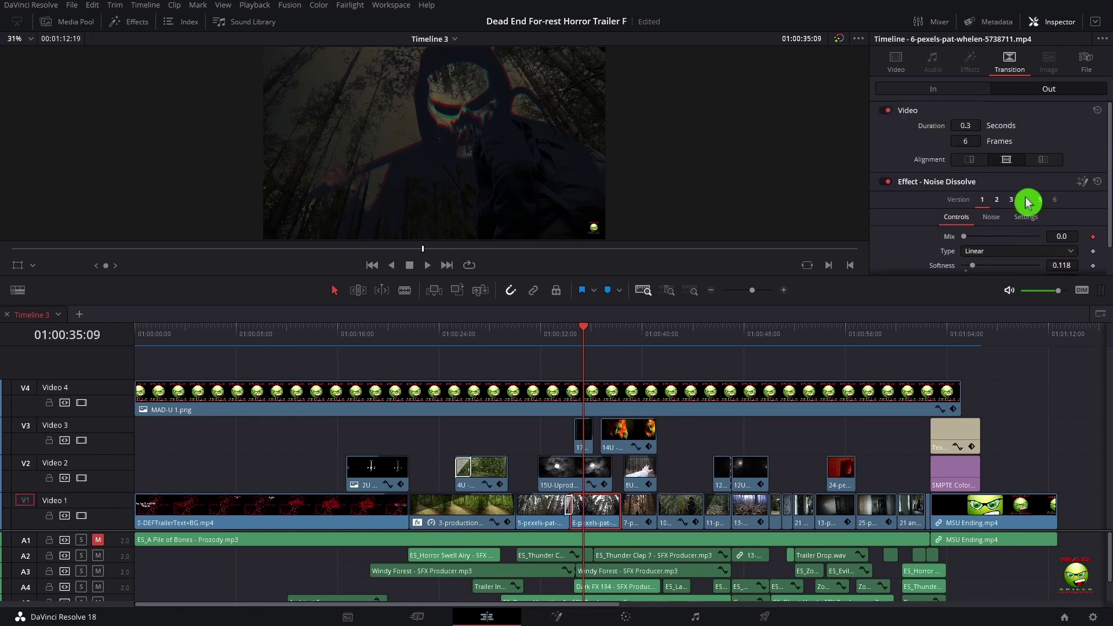
click(644, 519)
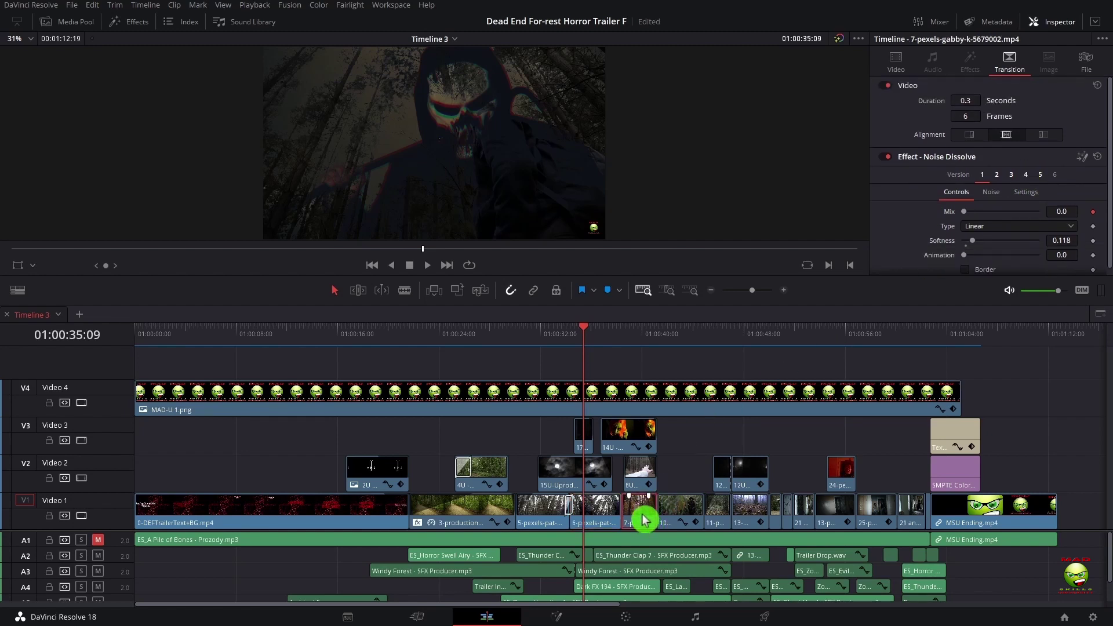
drag(647, 337, 643, 332)
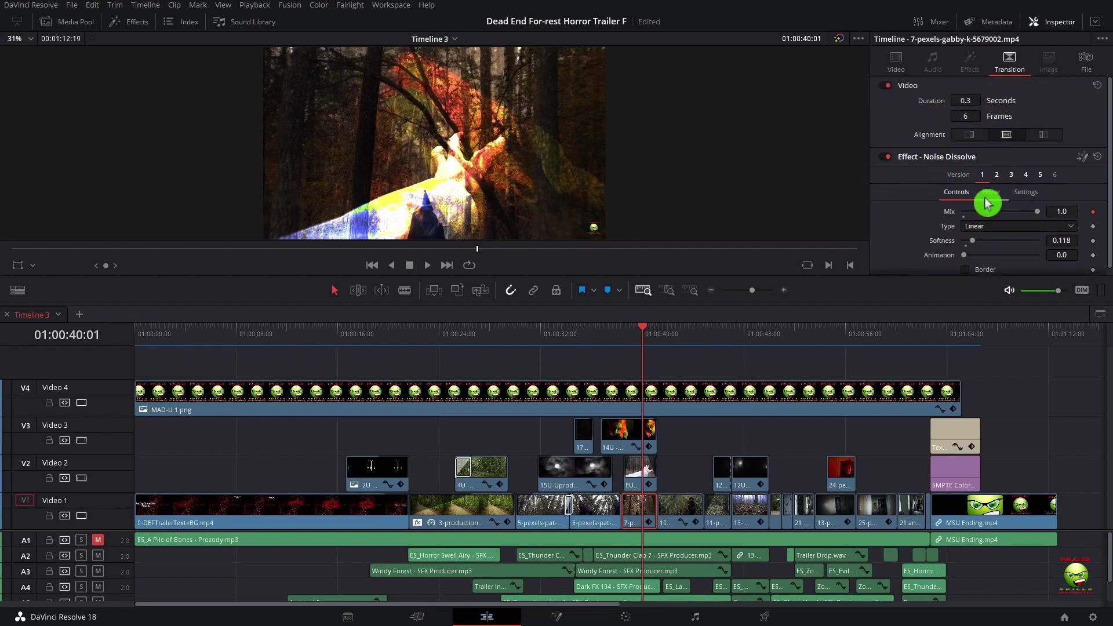
Step: Select clip 10-pexels-thirdman at 01:00:43:20 and expand its Gamut Limiter below Mirrors
click(684, 518)
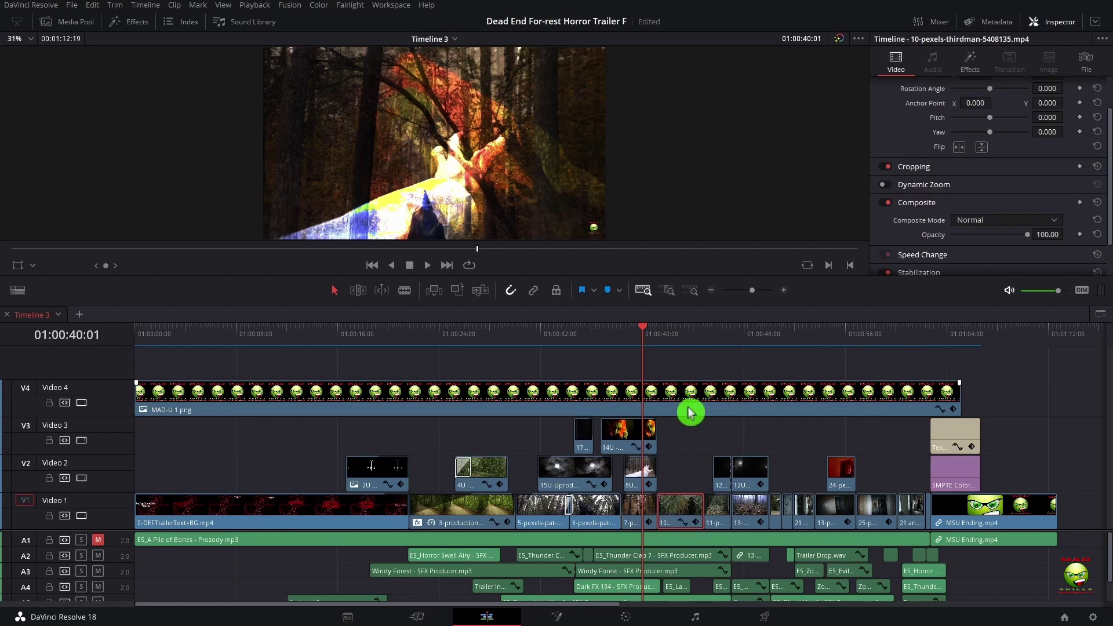
click(691, 332)
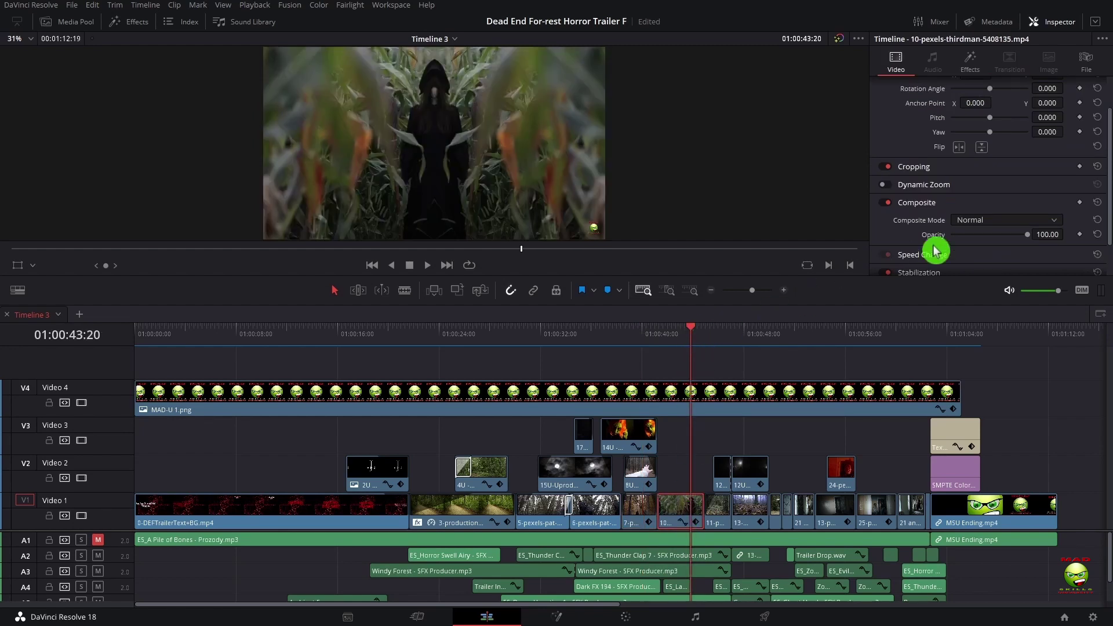
click(959, 65)
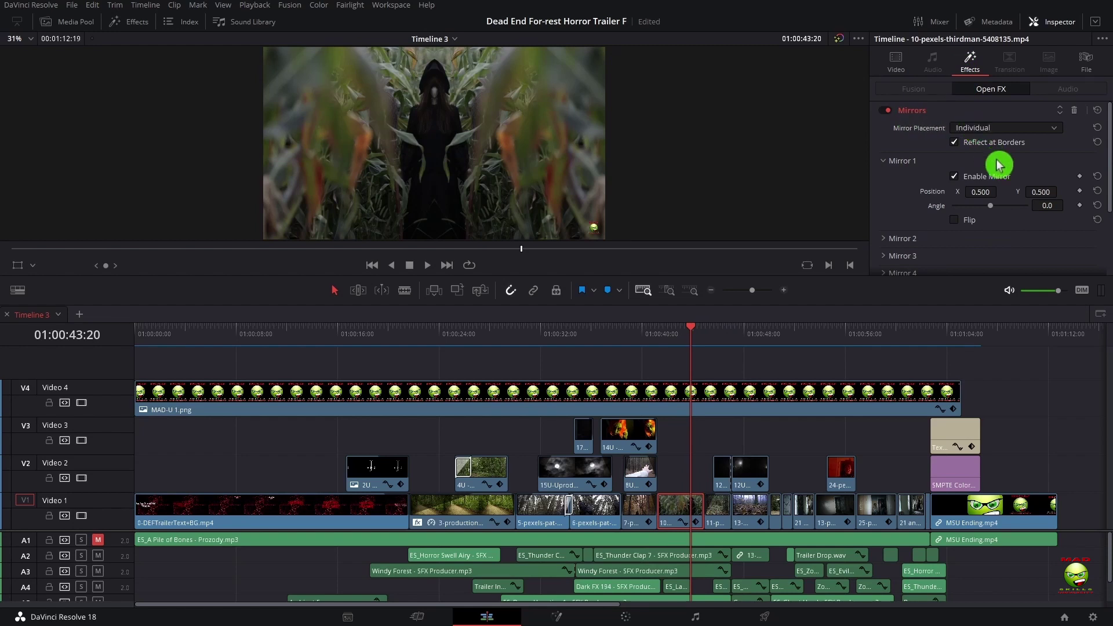
scroll(963, 128, down, 3)
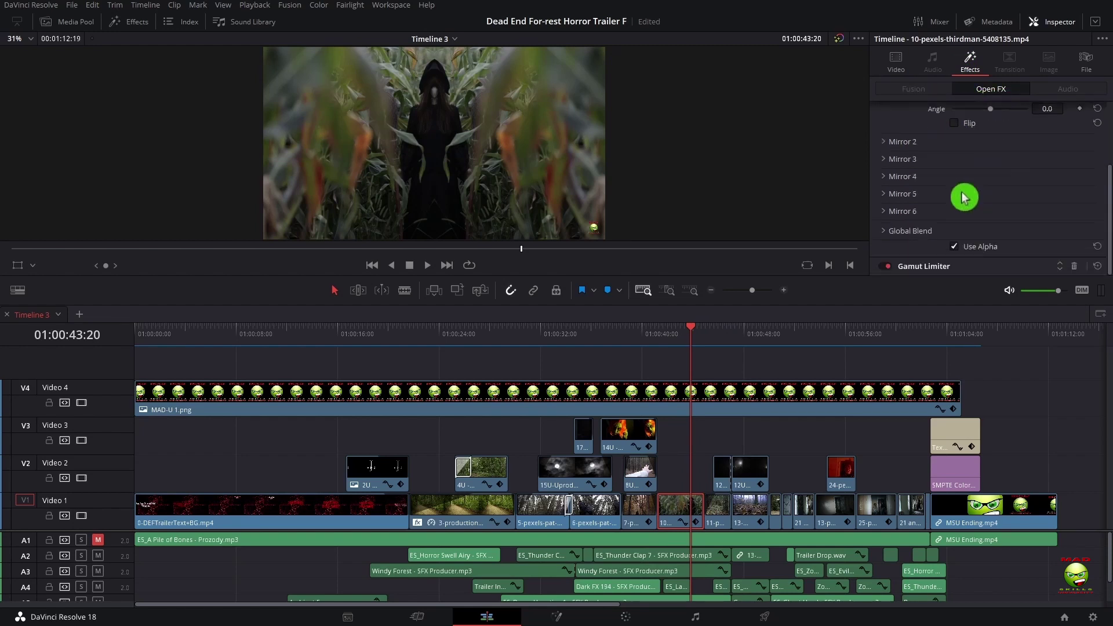
click(939, 269)
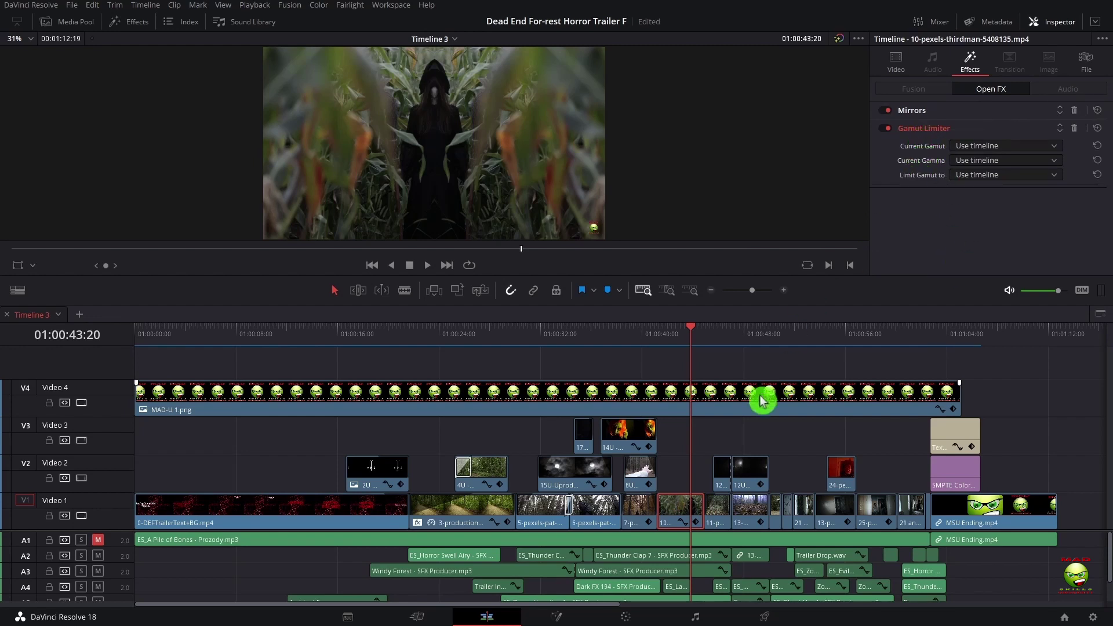
Step: Inspect the 11-pexels-cottonbro clip, previewing its frame at 01:00:45:14
click(719, 527)
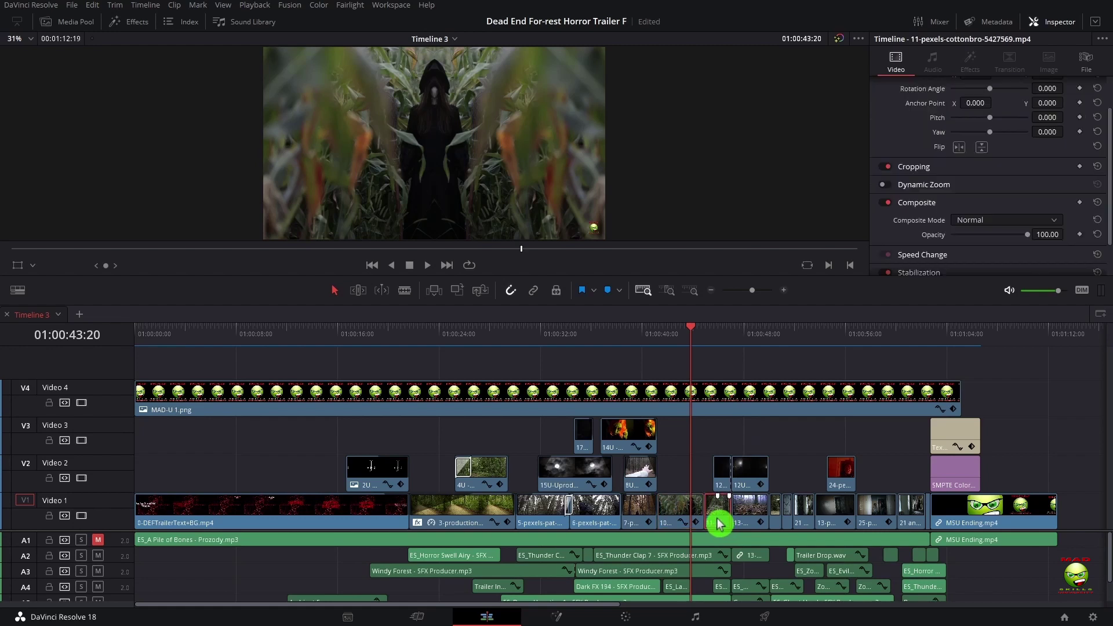
click(717, 332)
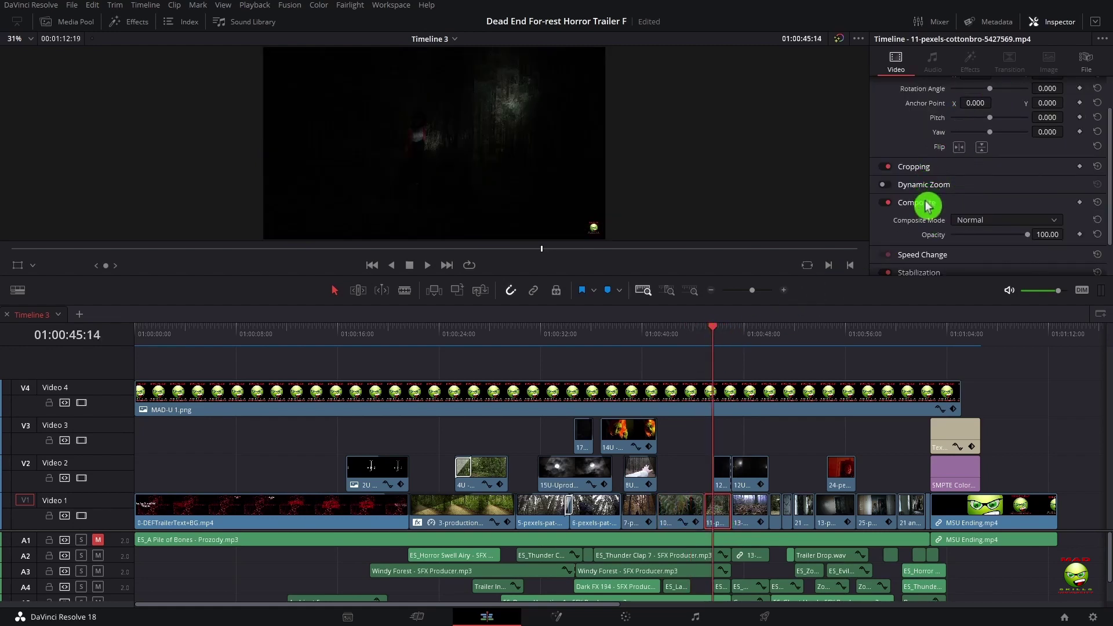
scroll(976, 244, down, 2)
scroll(999, 236, up, 4)
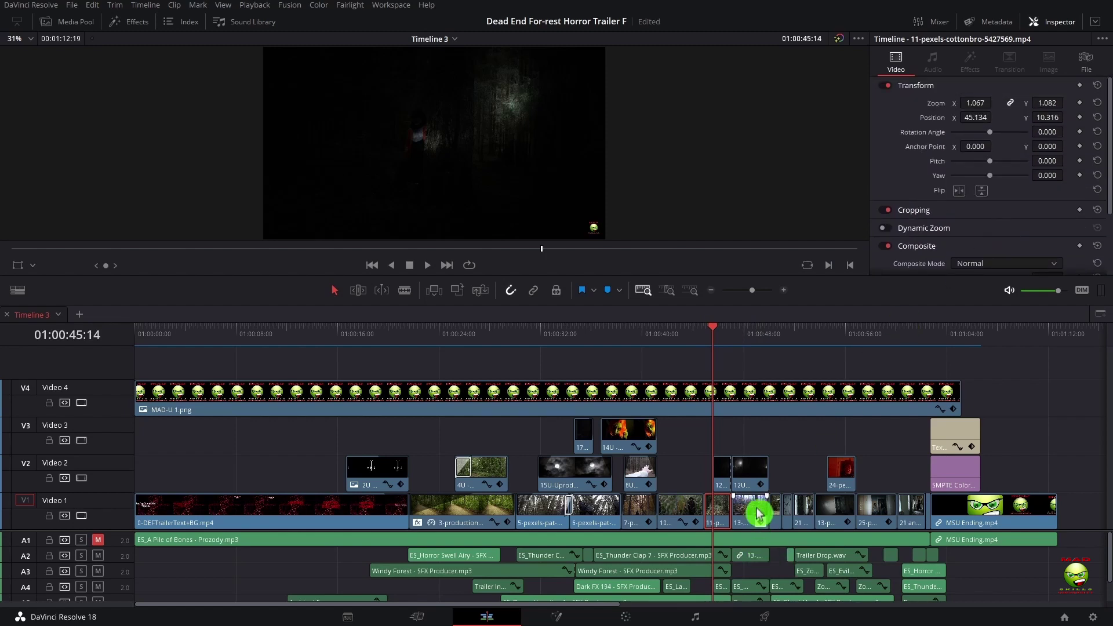
Step: View Camera Shake on the Walking Around The Forest clip at 01:00:47:23, then select clip 18
click(758, 513)
click(745, 335)
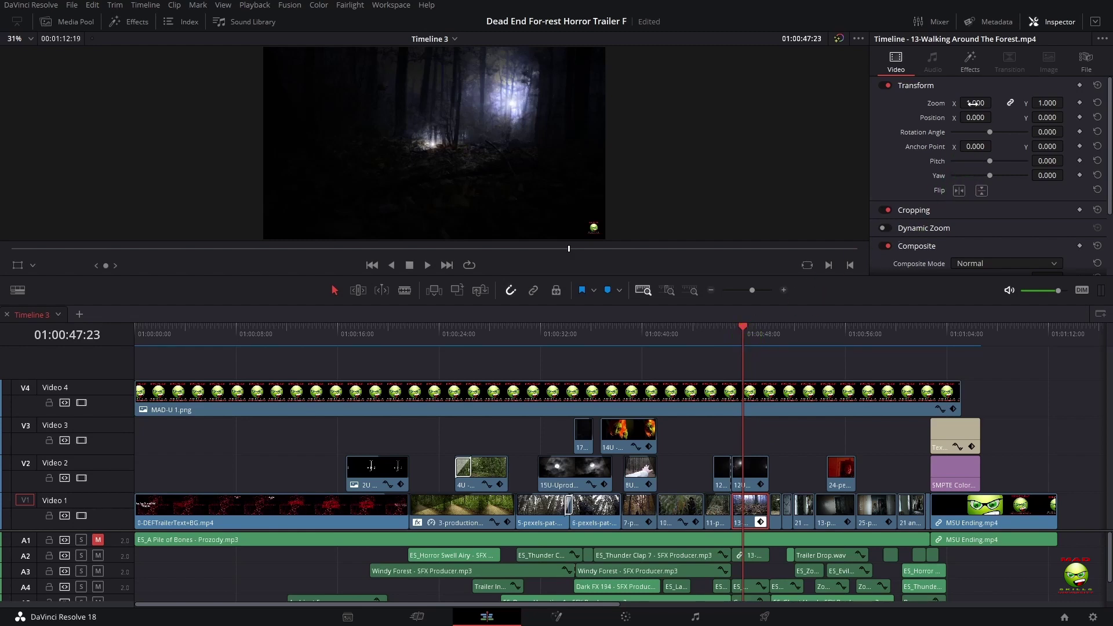
click(969, 61)
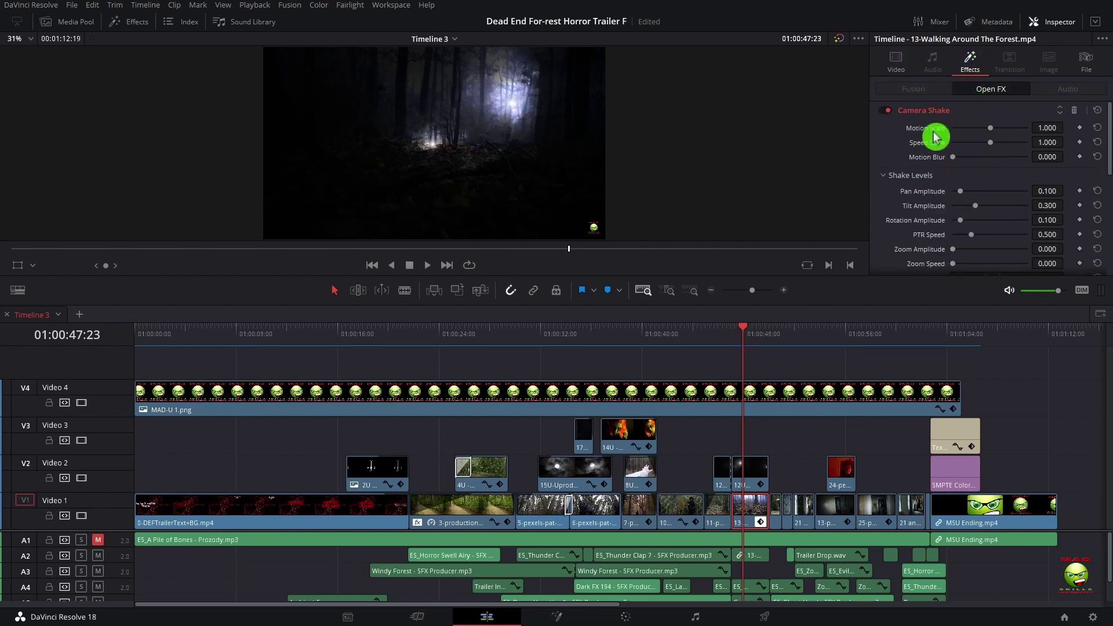
scroll(951, 157, down, 5)
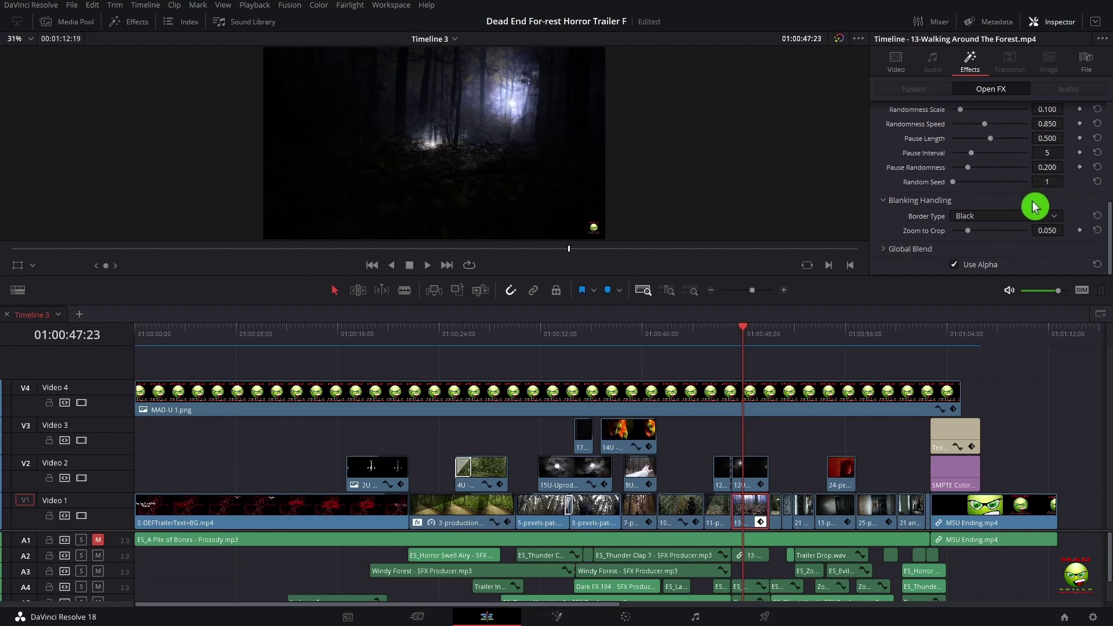
scroll(1035, 206, up, 5)
click(776, 511)
Step: Preview the doorway frame at 01:00:51:01 and review its Night Vision settings in Fusion
click(775, 329)
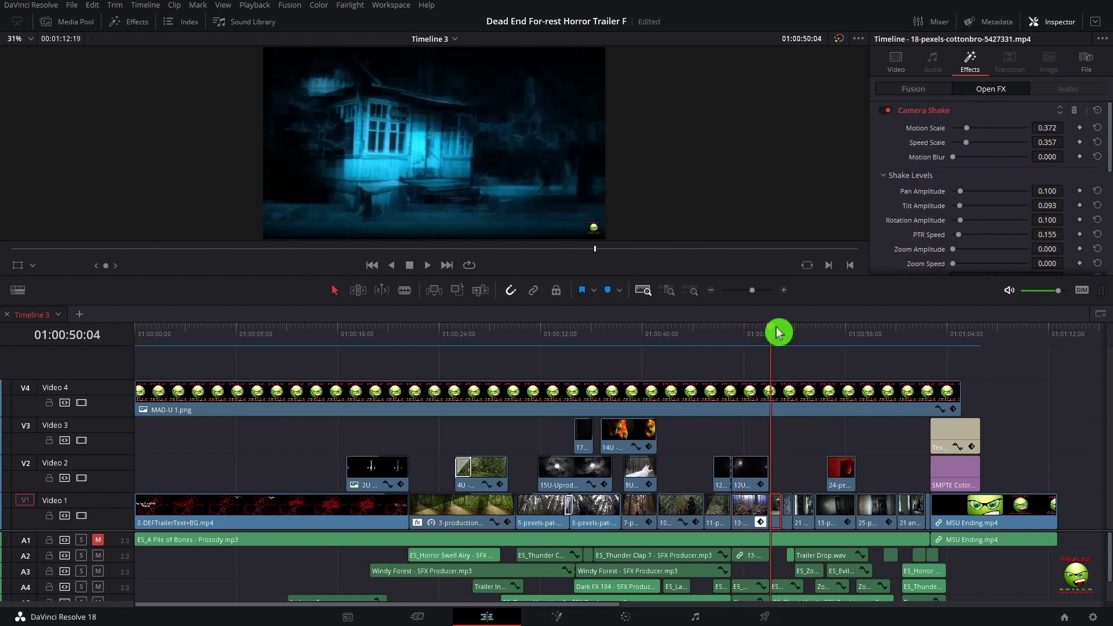
click(781, 331)
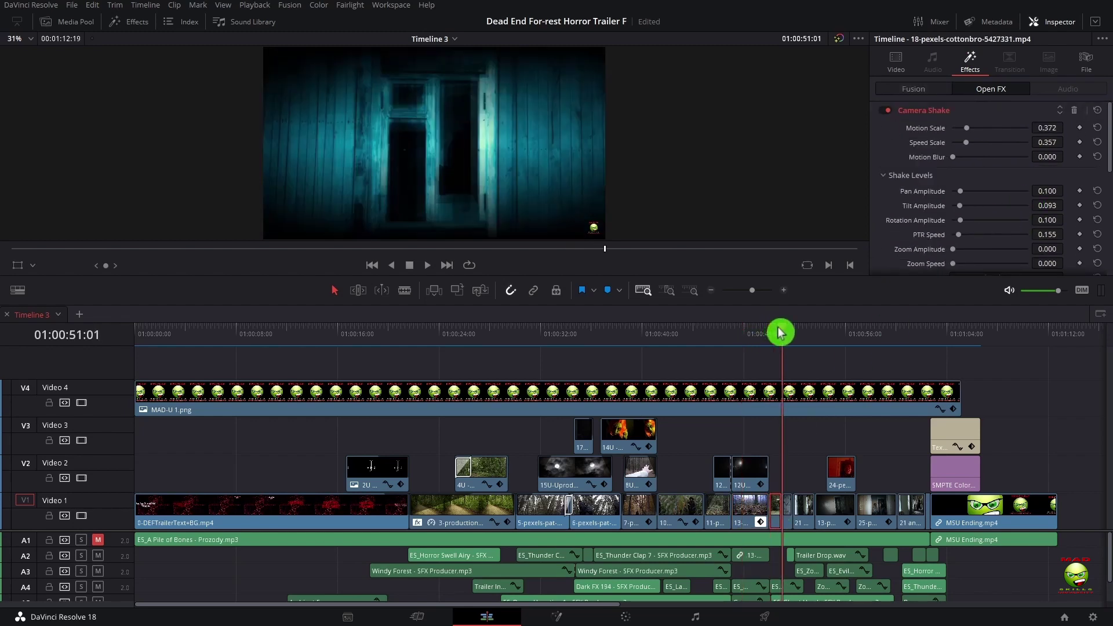
click(924, 92)
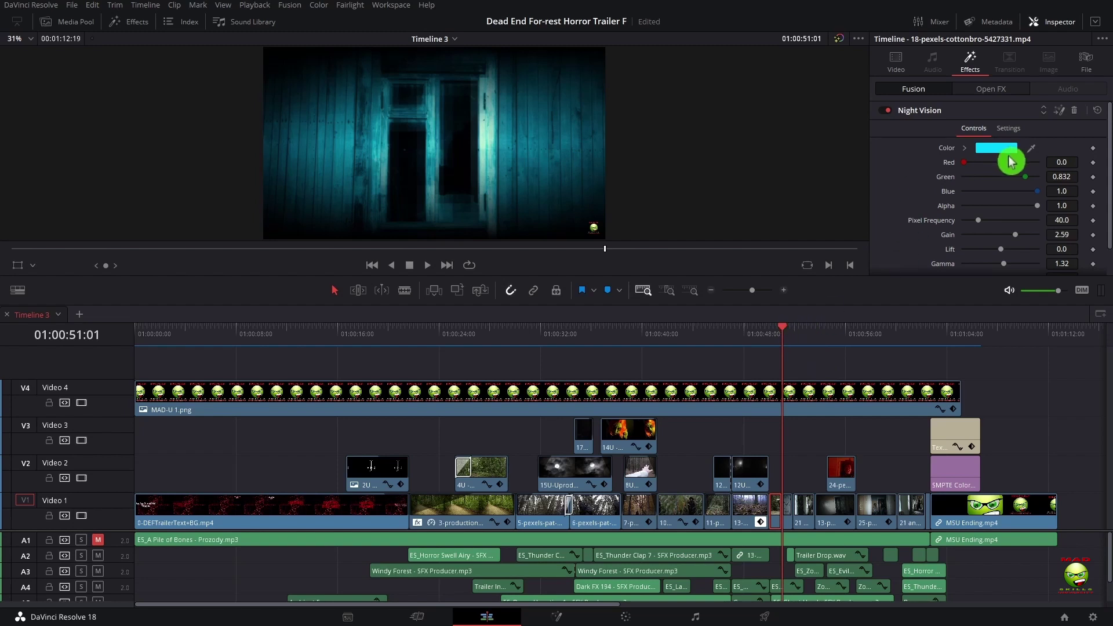
scroll(1038, 182, down, 1)
scroll(1057, 188, up, 1)
scroll(1012, 209, down, 1)
scroll(1023, 215, up, 1)
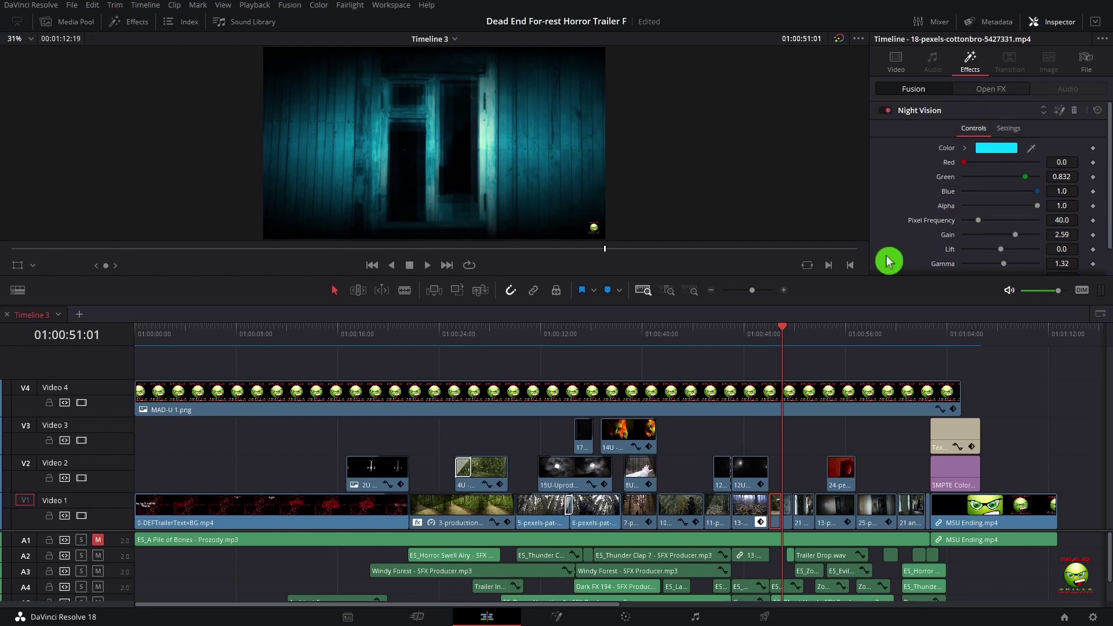
Step: Select corridor clip 21 on Video 1 and step the preview to 01:00:51:10
click(810, 509)
click(941, 173)
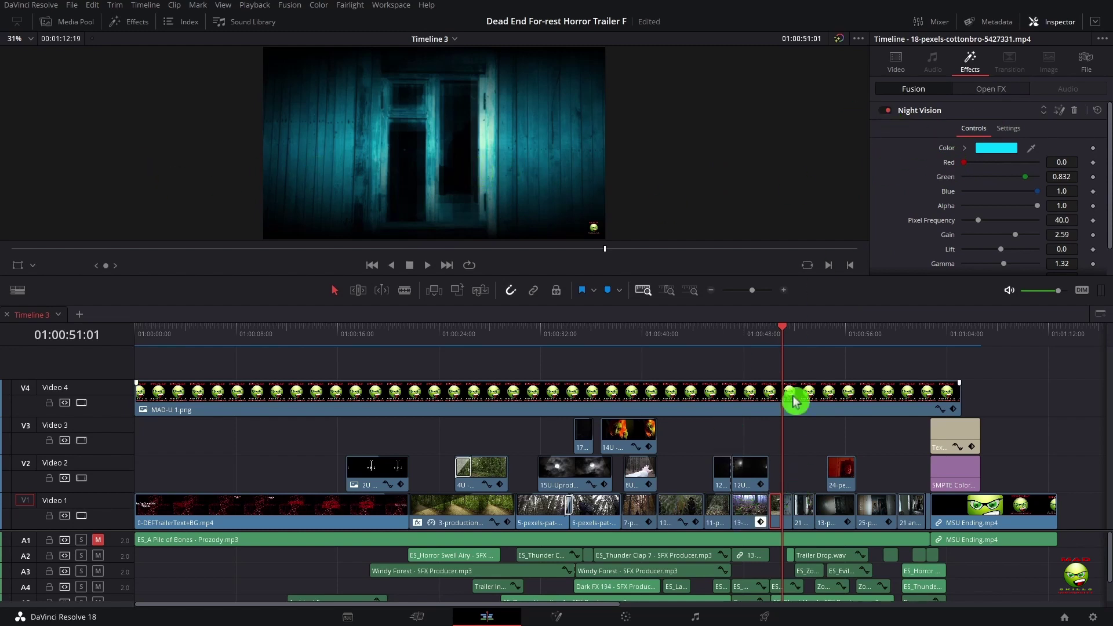
drag(783, 331, 792, 332)
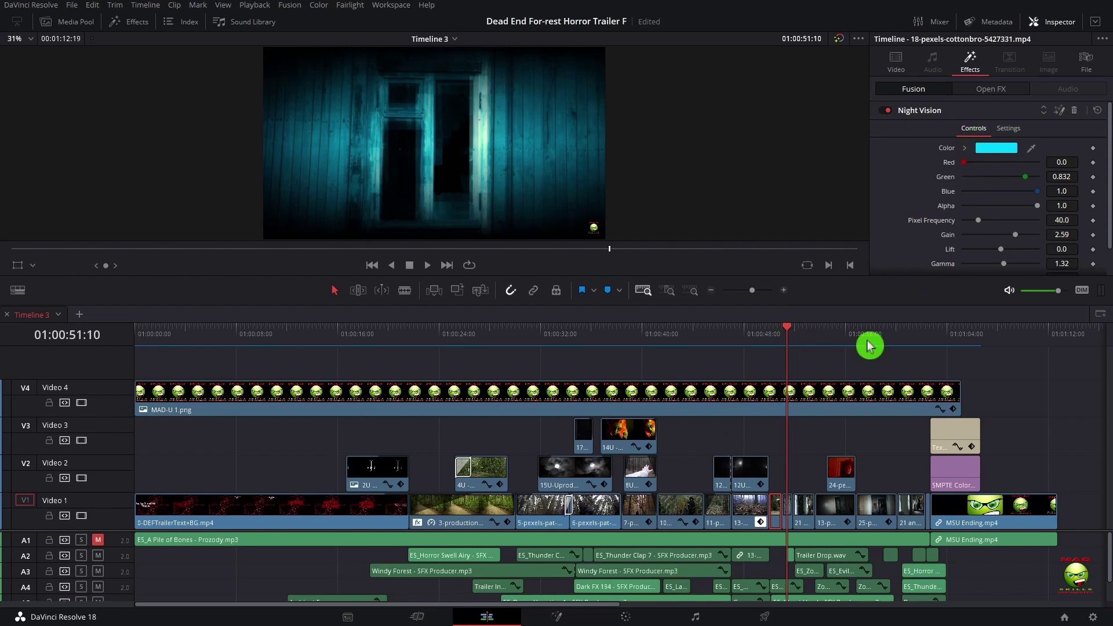
Step: Review the corridor clip's Film Damage and Night Vision effects at 01:00:52:18
click(806, 523)
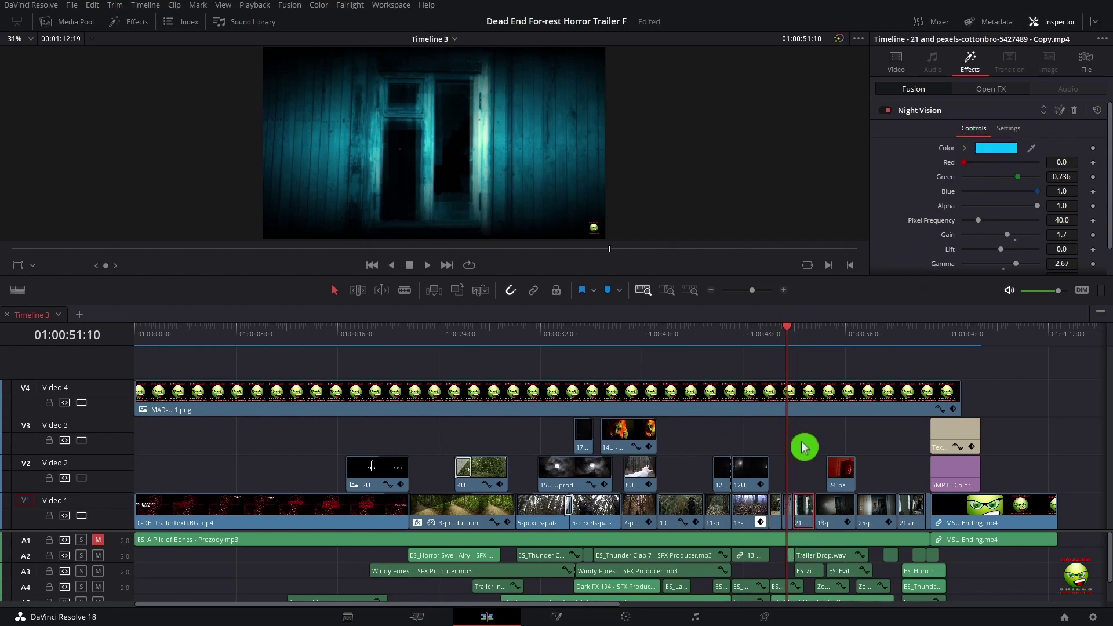
click(805, 331)
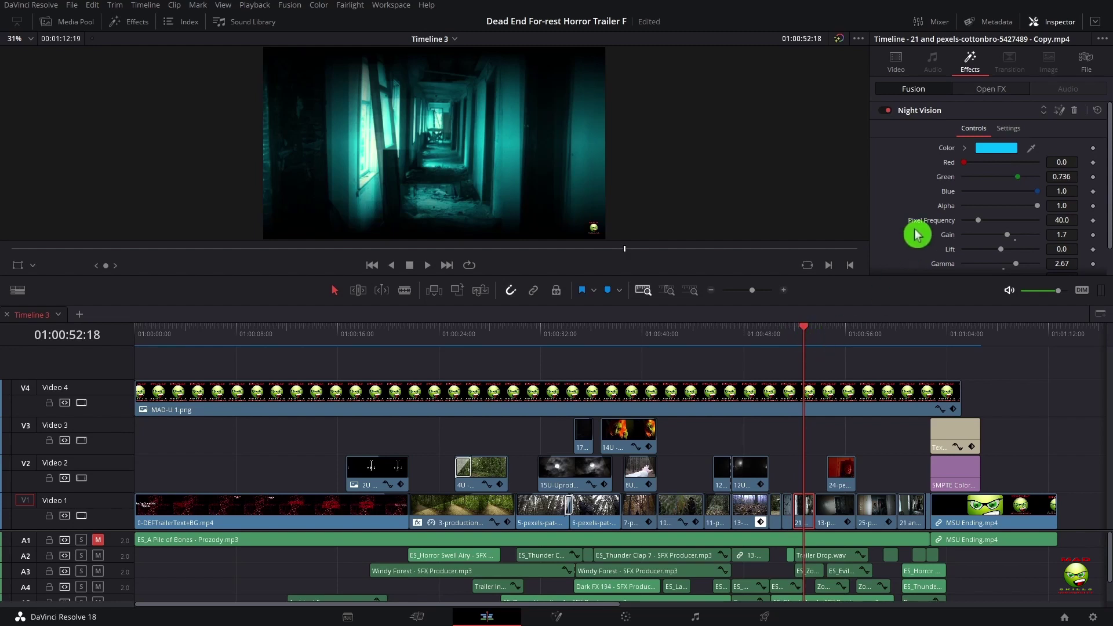
click(990, 89)
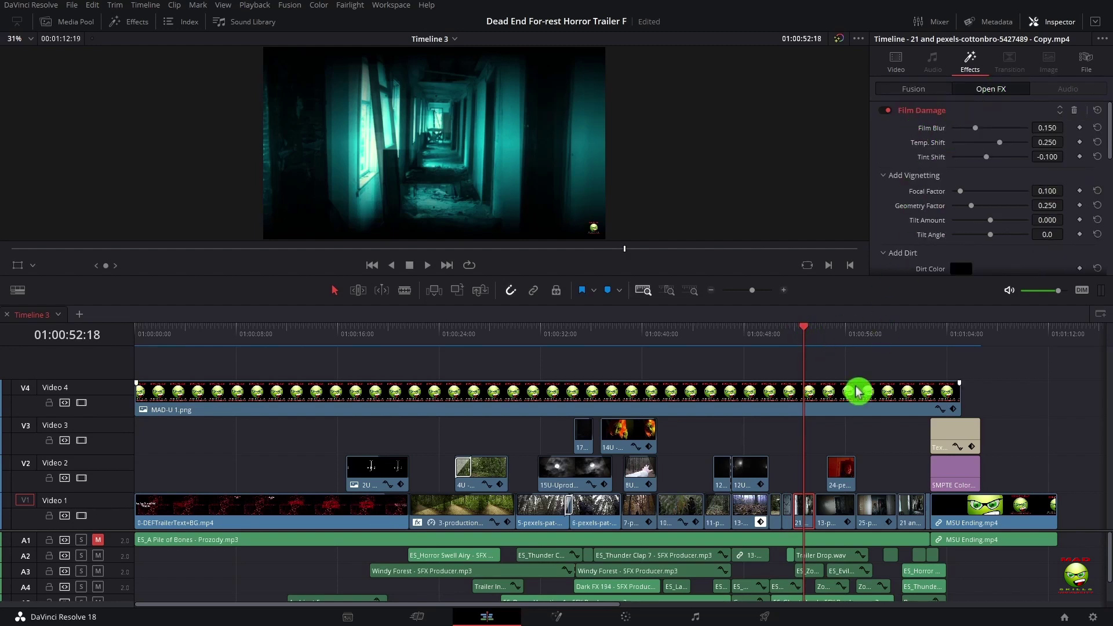
scroll(1040, 221, down, 10)
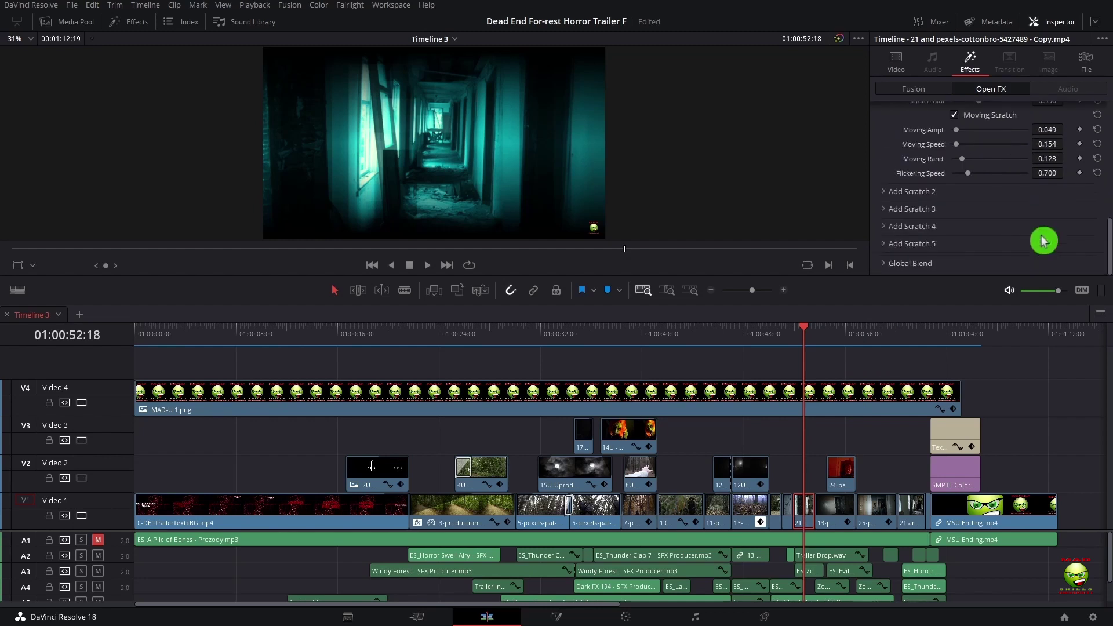
scroll(1044, 241, up, 10)
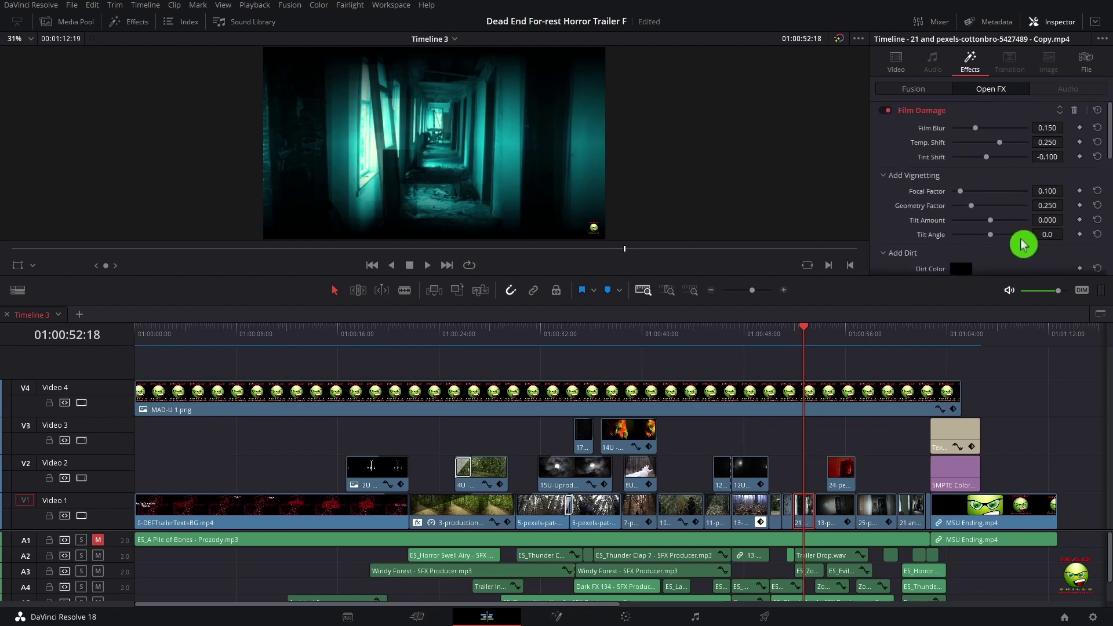
click(915, 92)
Step: Select the MAD-U 1.png overlay, then the 13-pexels-cottonbro clip at 01:00:54:13
click(852, 399)
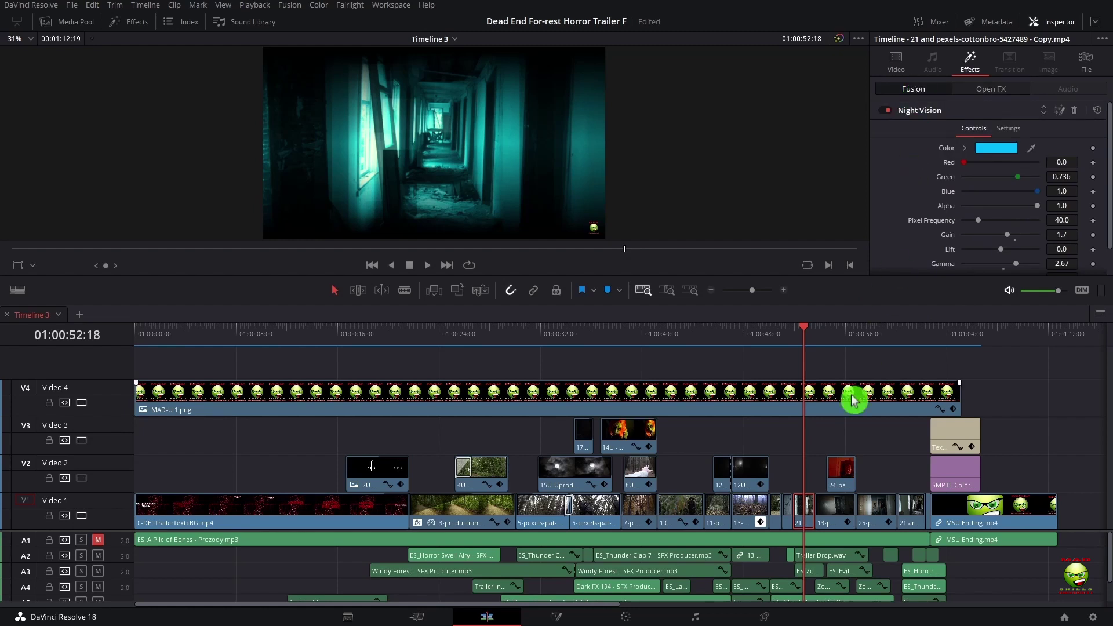
click(835, 510)
click(830, 335)
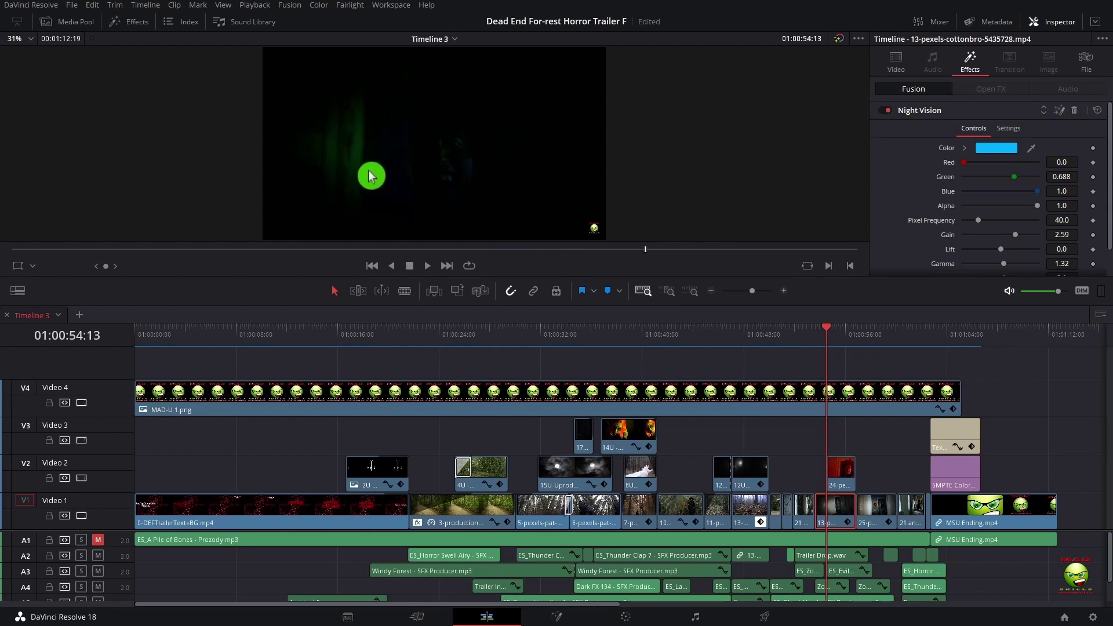
Step: Review the Night Vision effect on the 25-pexels-cottonbro clip and the last corridor clip
click(867, 332)
click(885, 514)
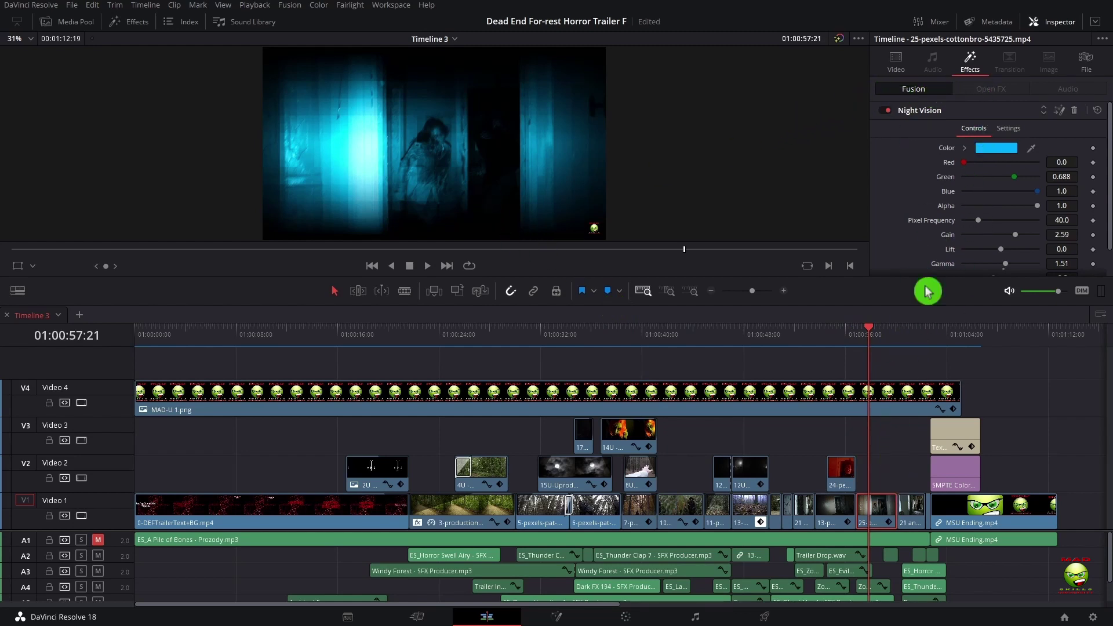
click(913, 334)
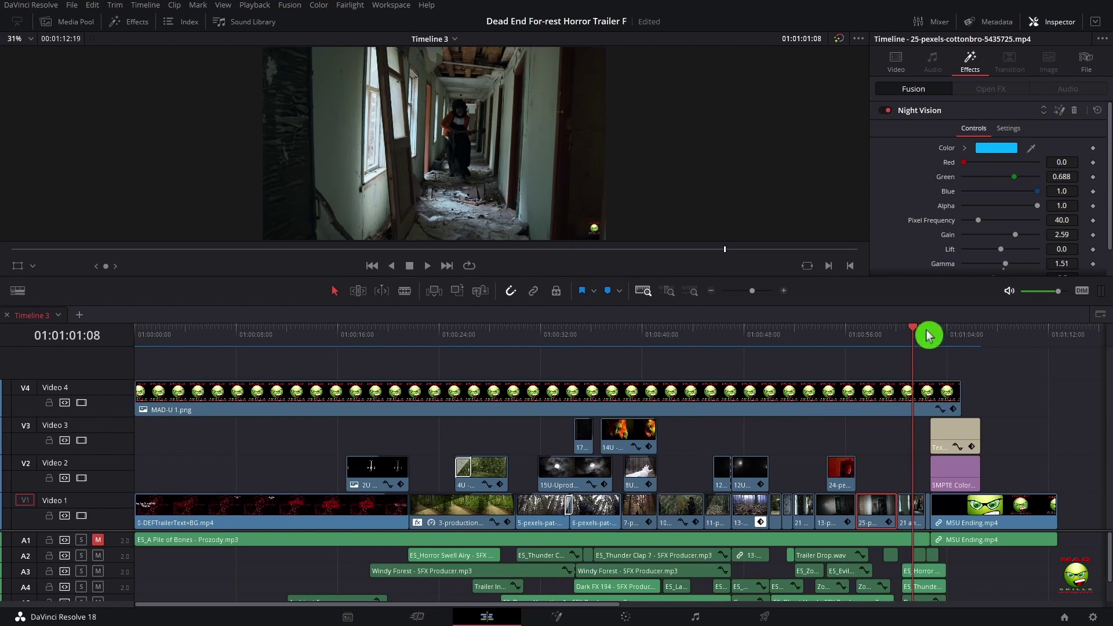
click(910, 517)
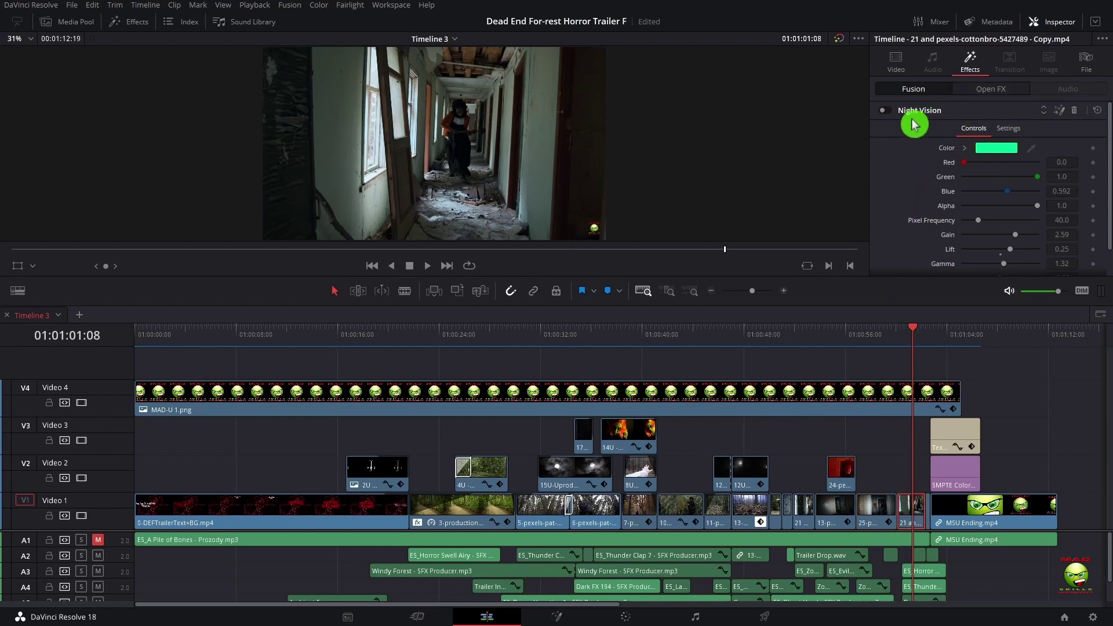
Step: Check the corridor clip's Camera Shake settings, then inspect clip 27 - production ID_4147903.mp4
click(986, 92)
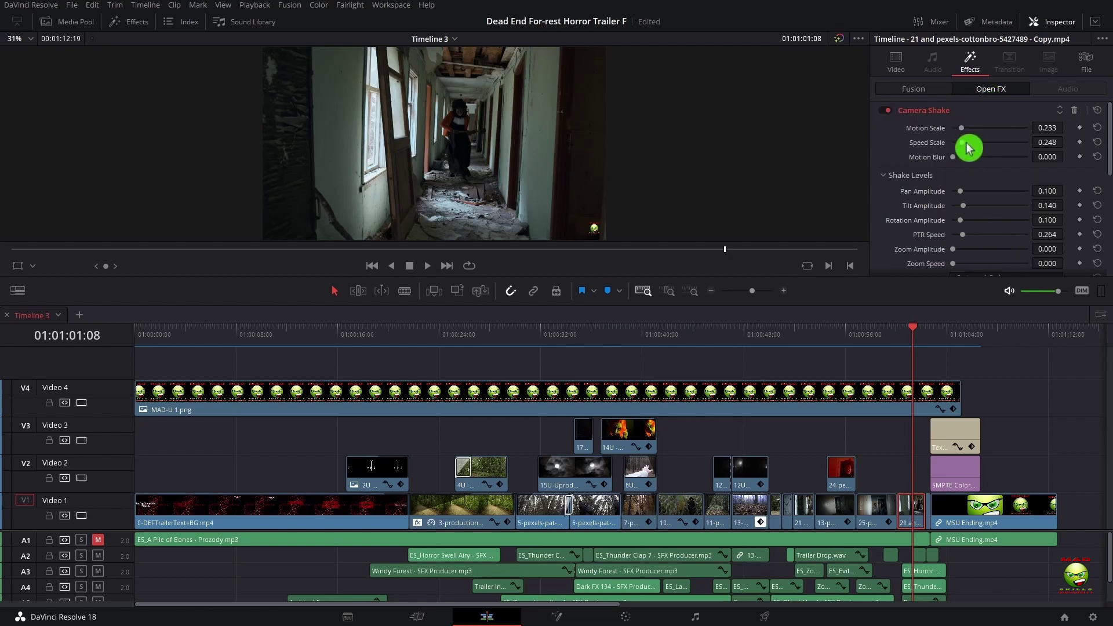
scroll(1029, 203, down, 5)
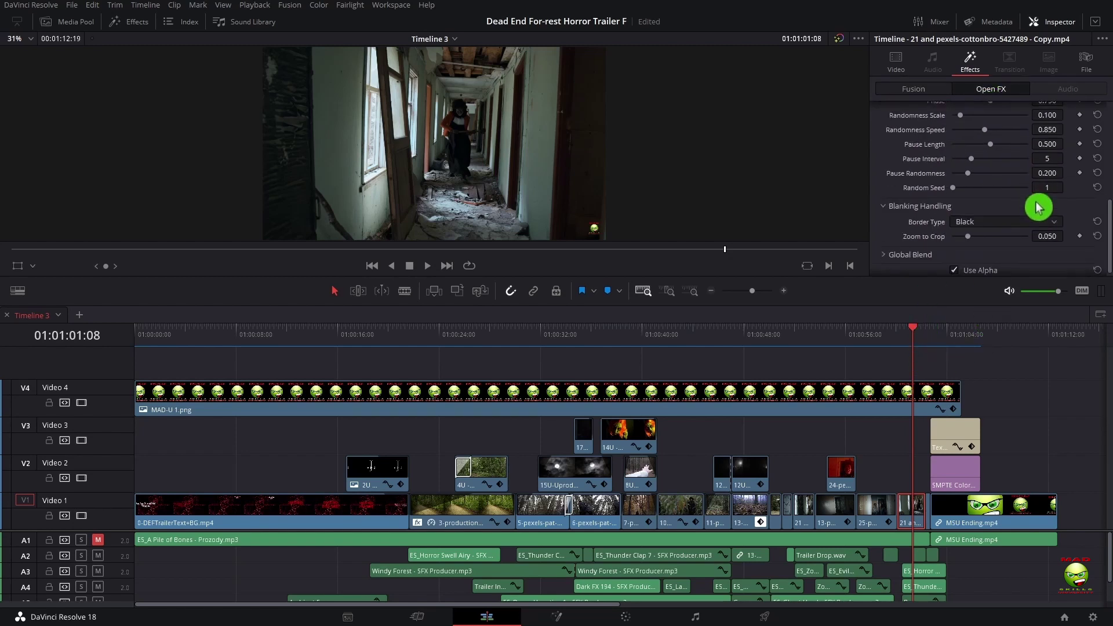
click(930, 517)
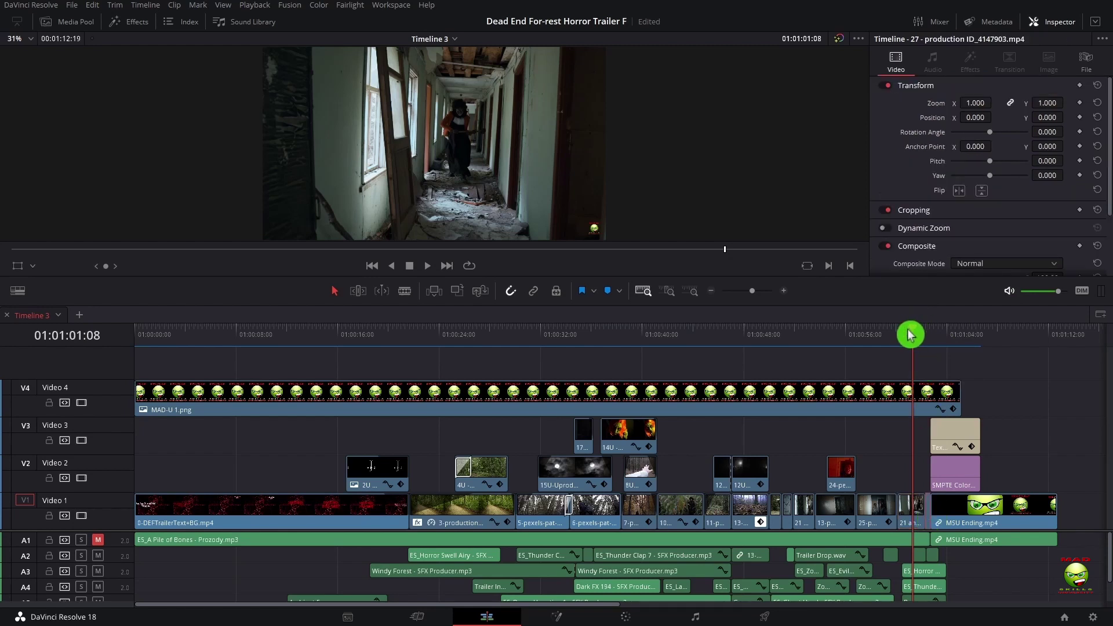
click(925, 335)
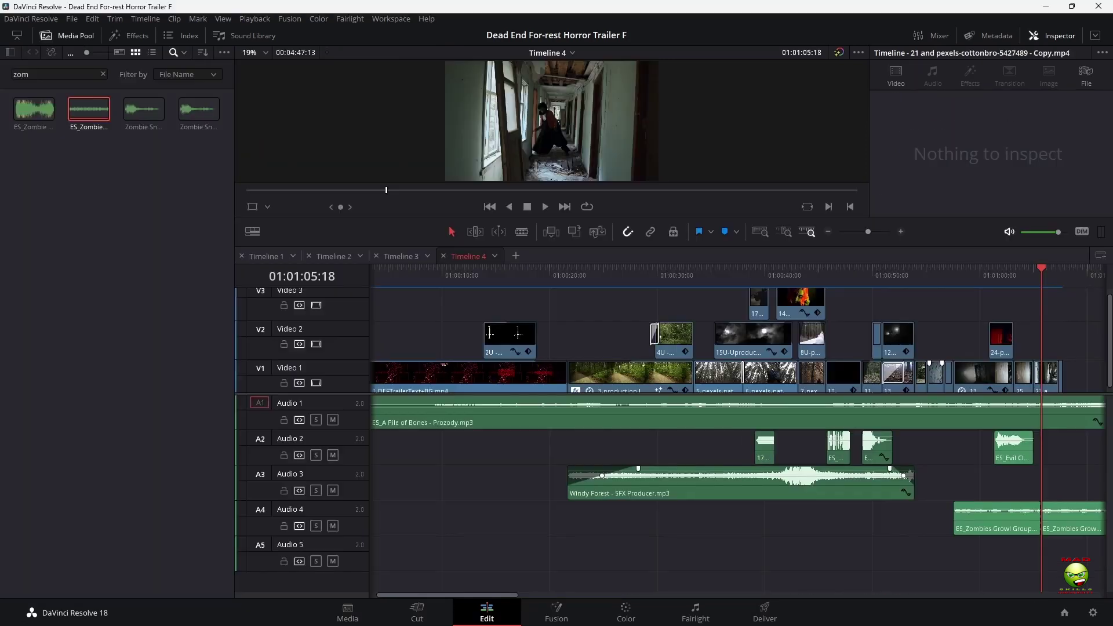